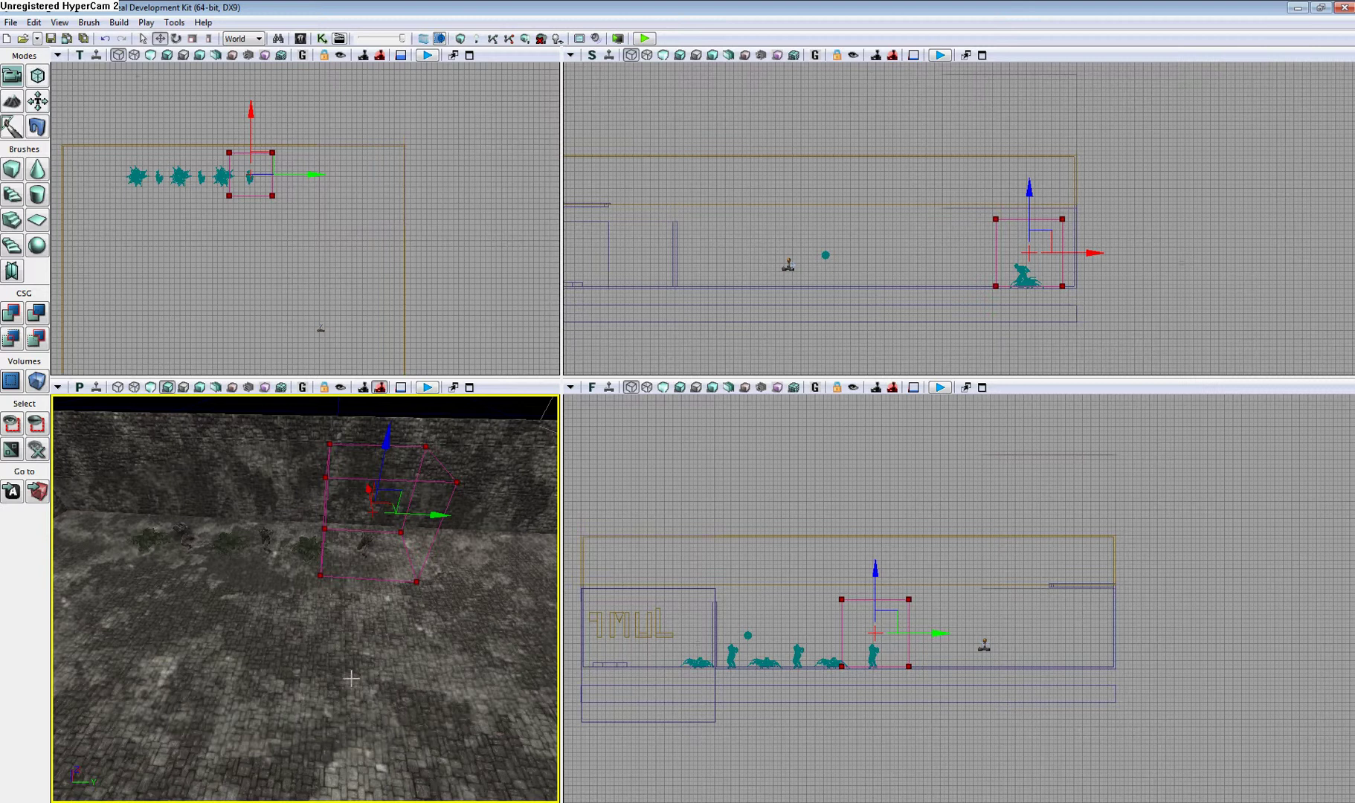
Step: Playtest the level from the floor in front of the statues, walk up to the last statue to check its collision, and exit
mouse_move(345, 665)
right_down()
mouse_move(383, 666)
mouse_move(367, 666)
right_up()
right_click(345, 664)
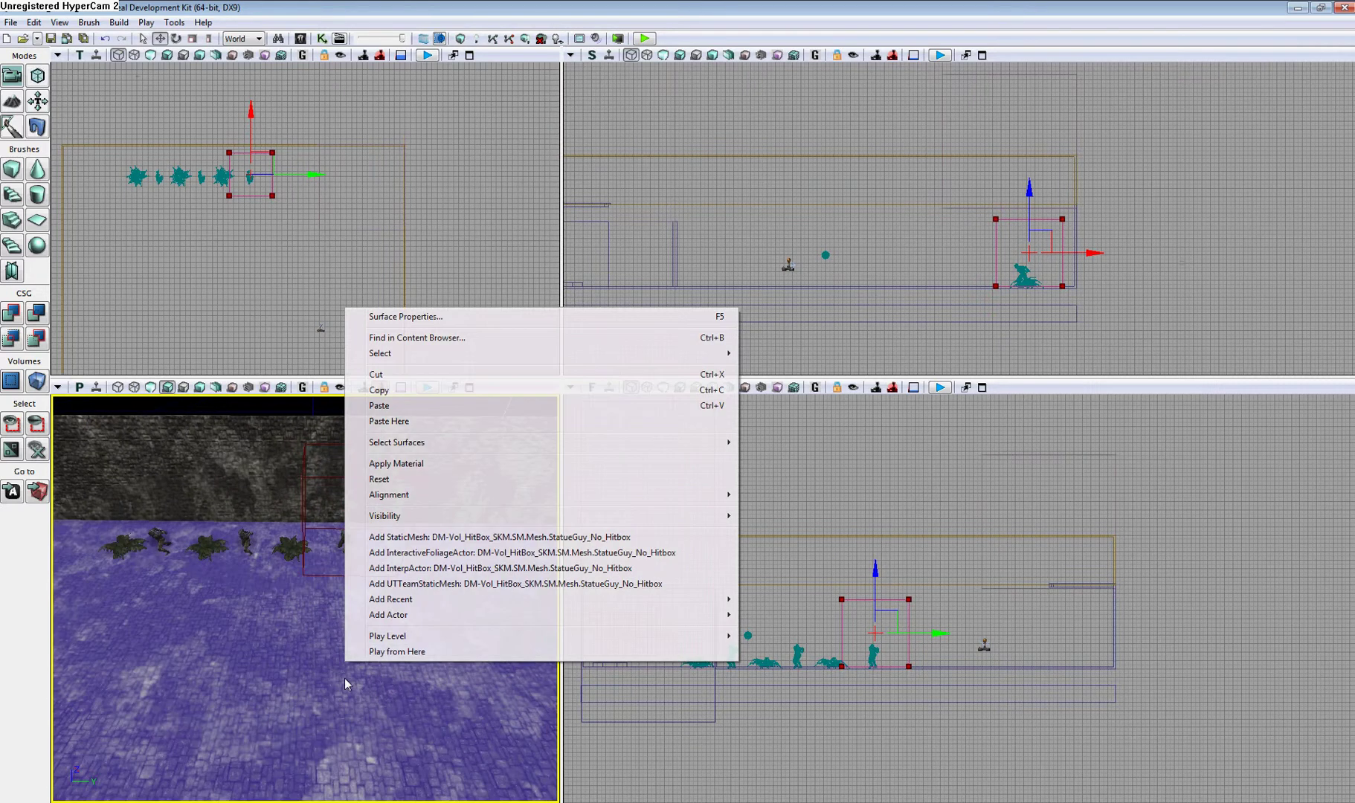
click(397, 652)
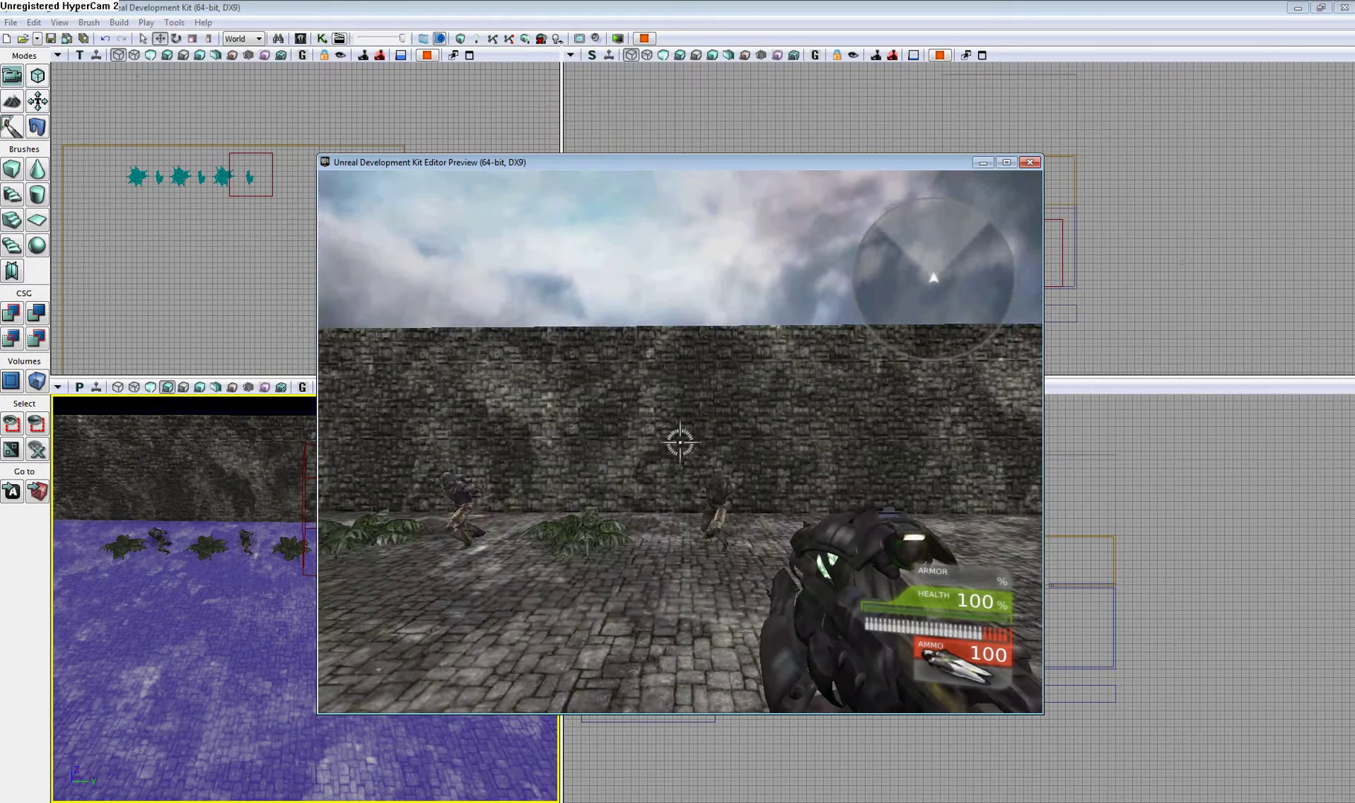
key(w)
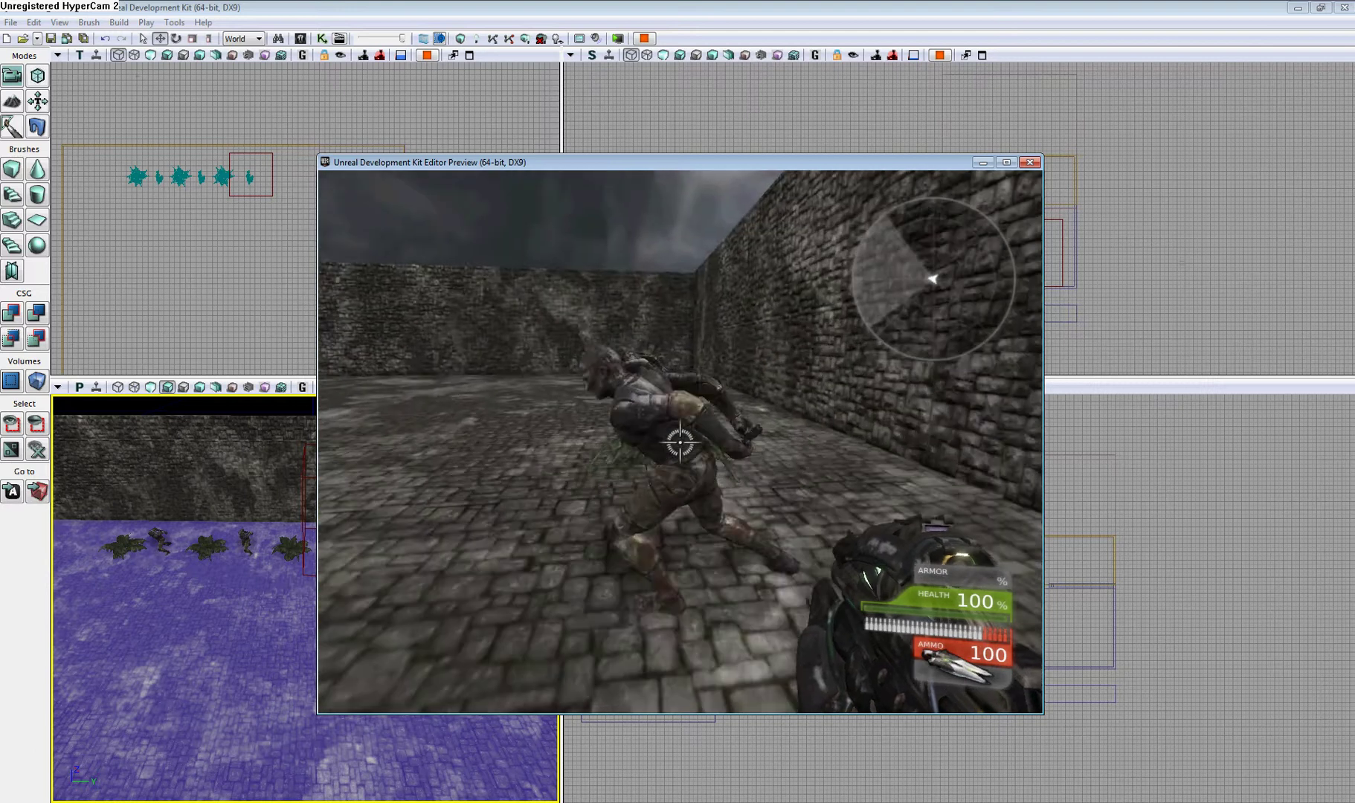
key(w)
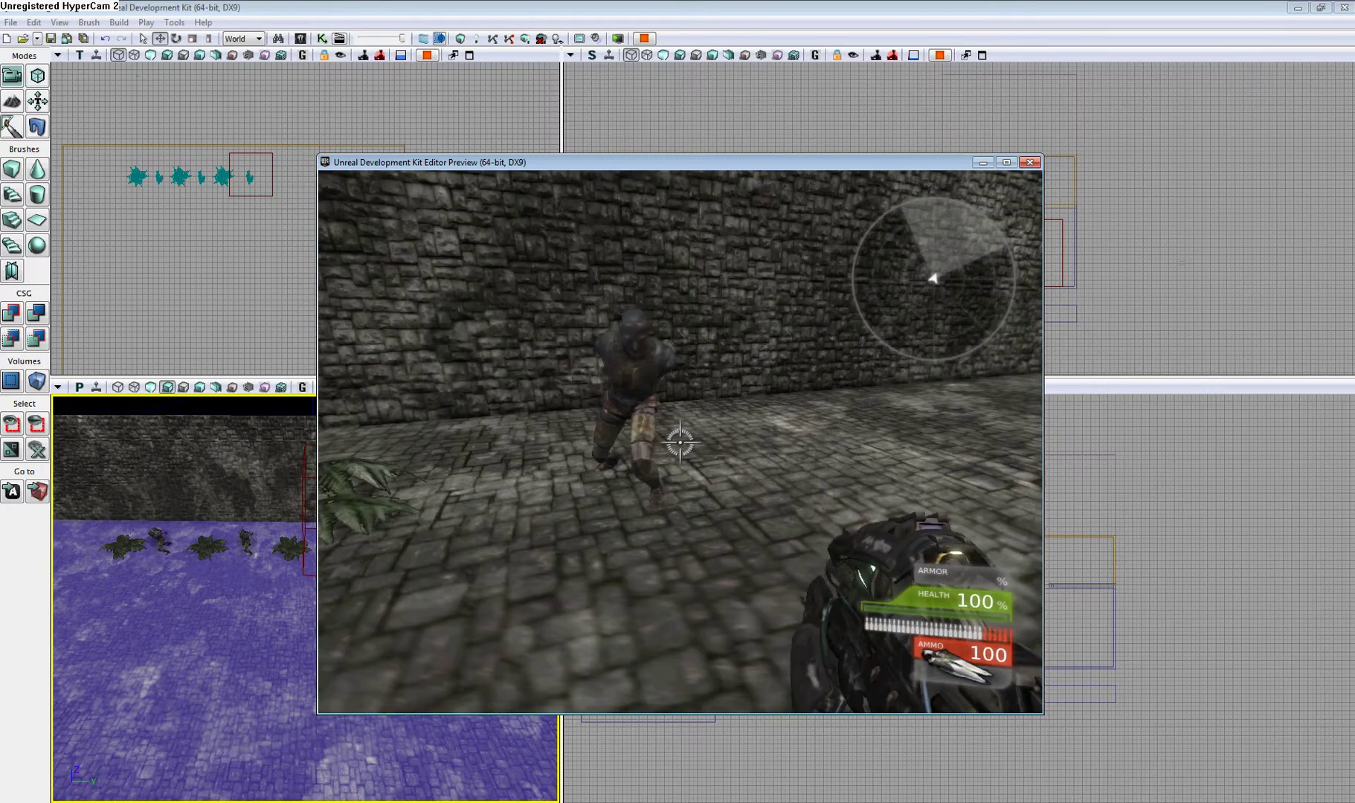
key(Escape)
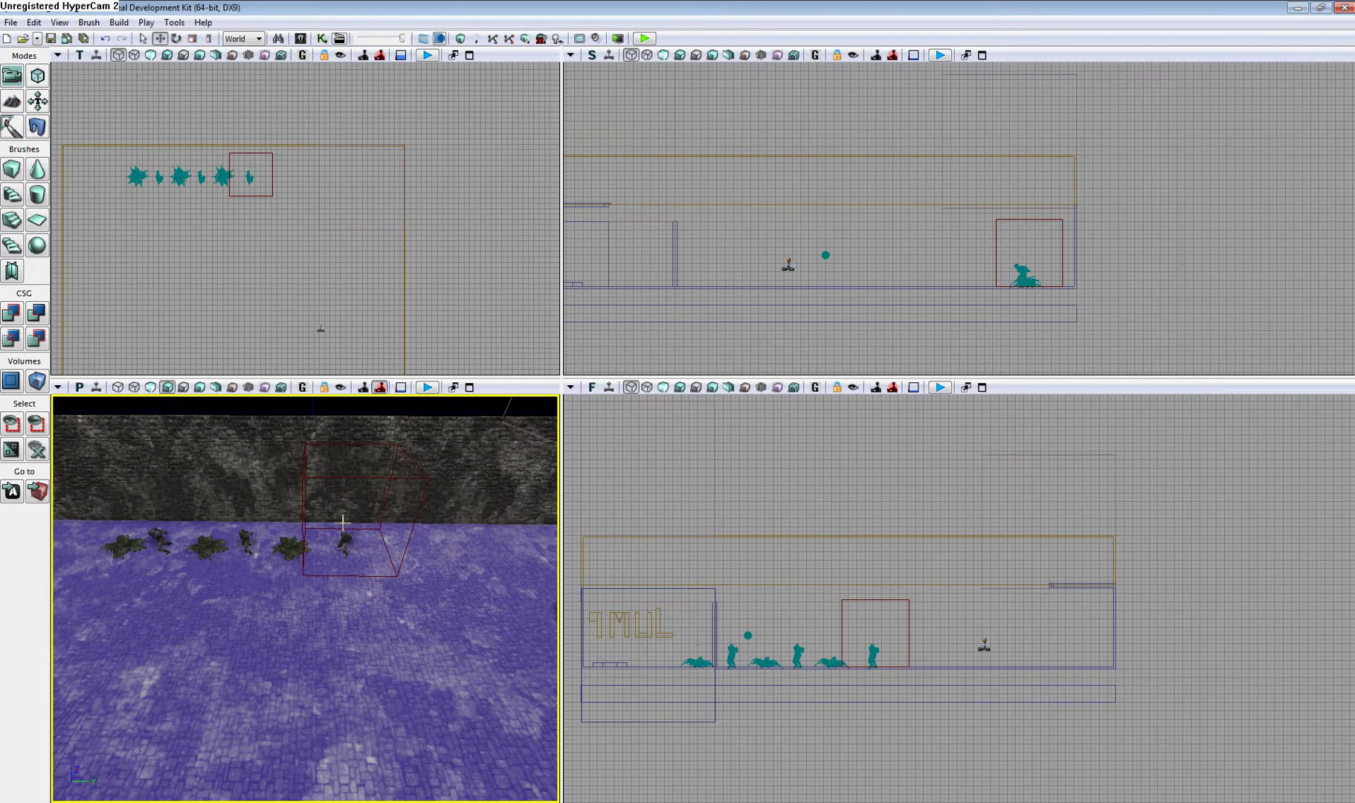
Step: Shift the builder brush slightly along X around the last statue in the row, and set that statue's collision from the builder brush
click(400, 478)
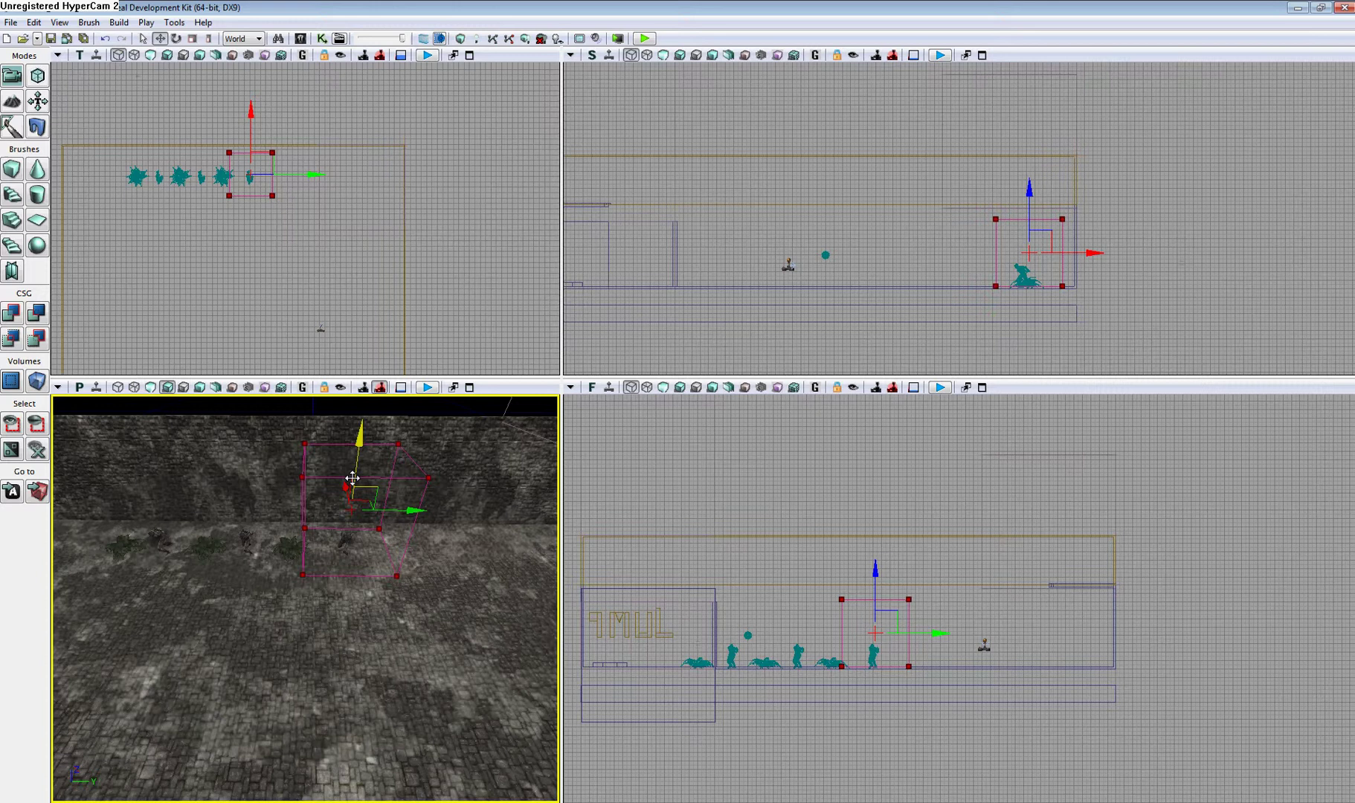
click(37, 194)
click(10, 172)
mouse_move(433, 586)
mouse_down()
mouse_move(461, 566)
mouse_move(433, 520)
mouse_move(428, 586)
mouse_up()
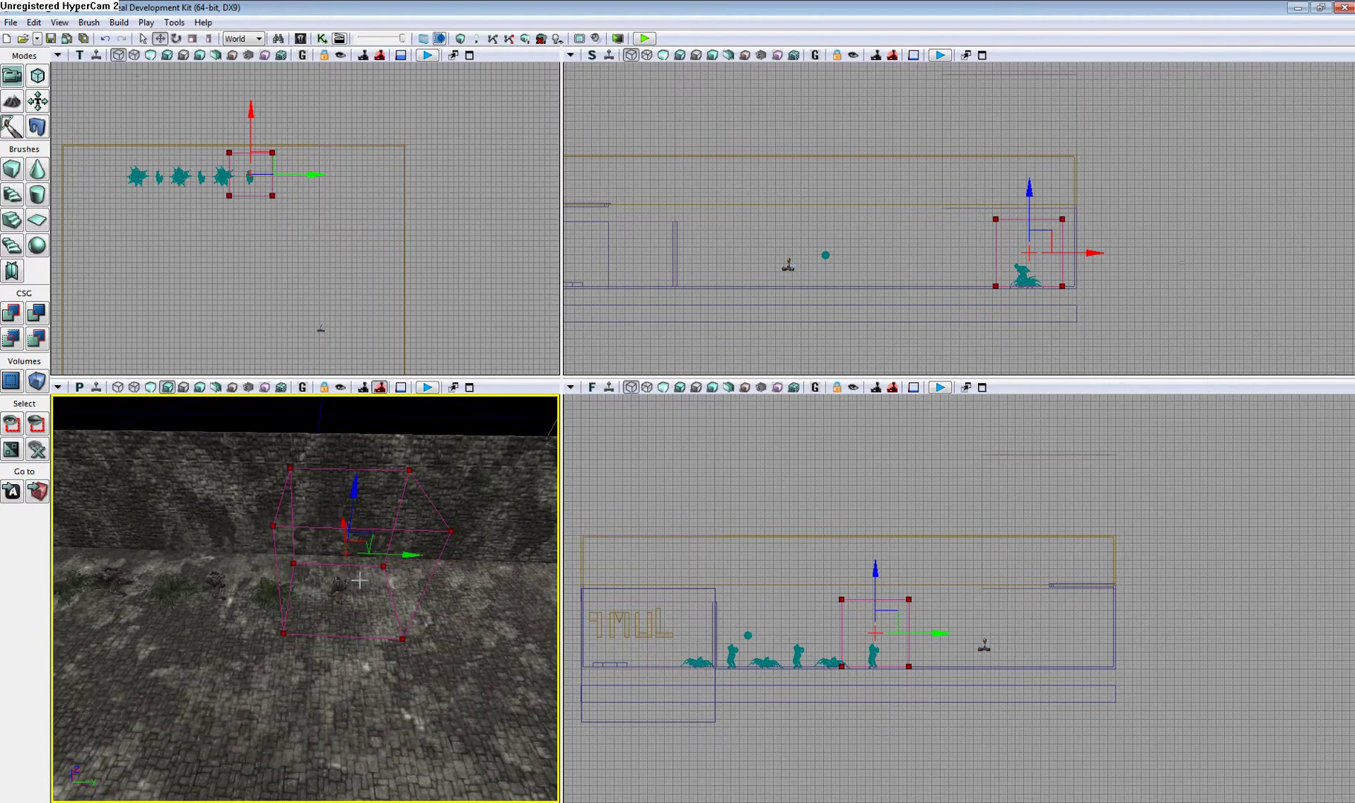
drag(251, 117, 252, 123)
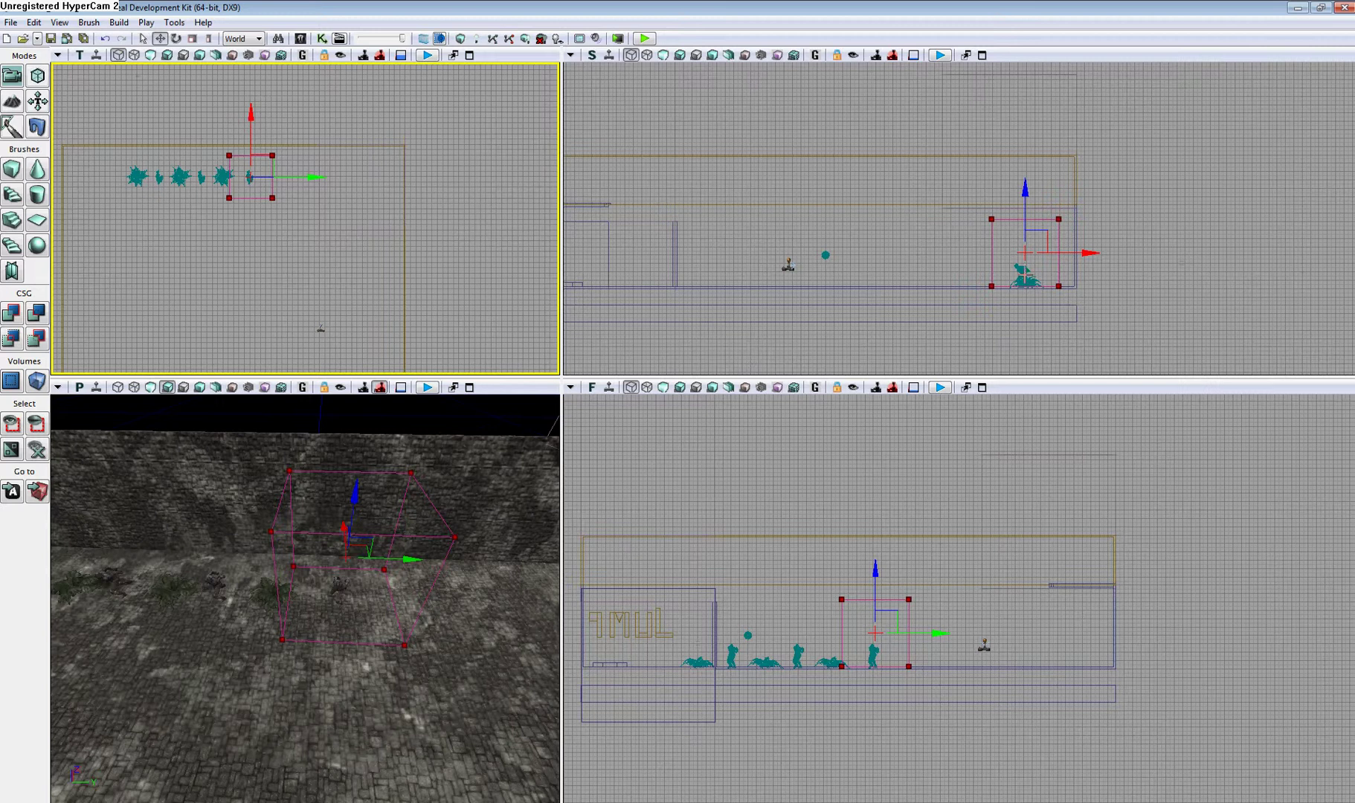
right_click(875, 655)
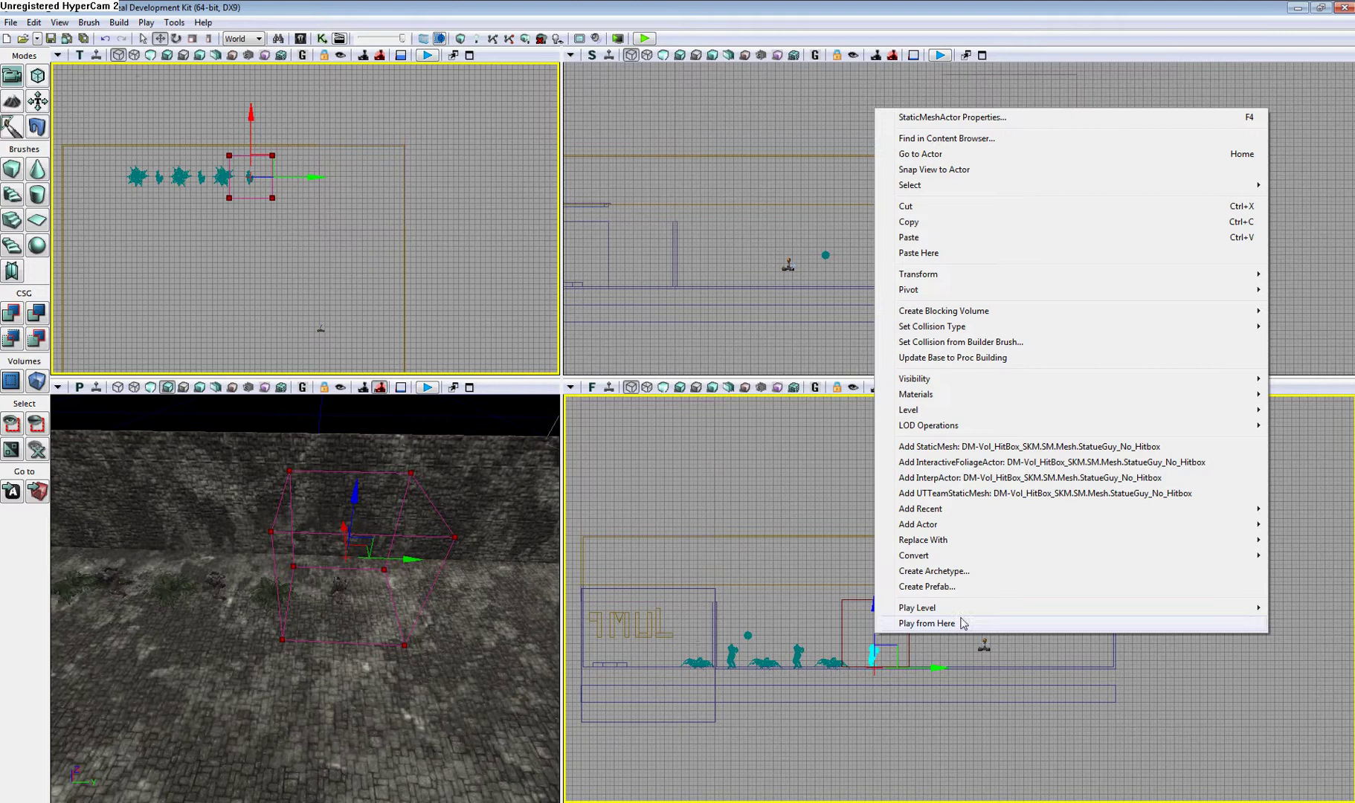
click(980, 347)
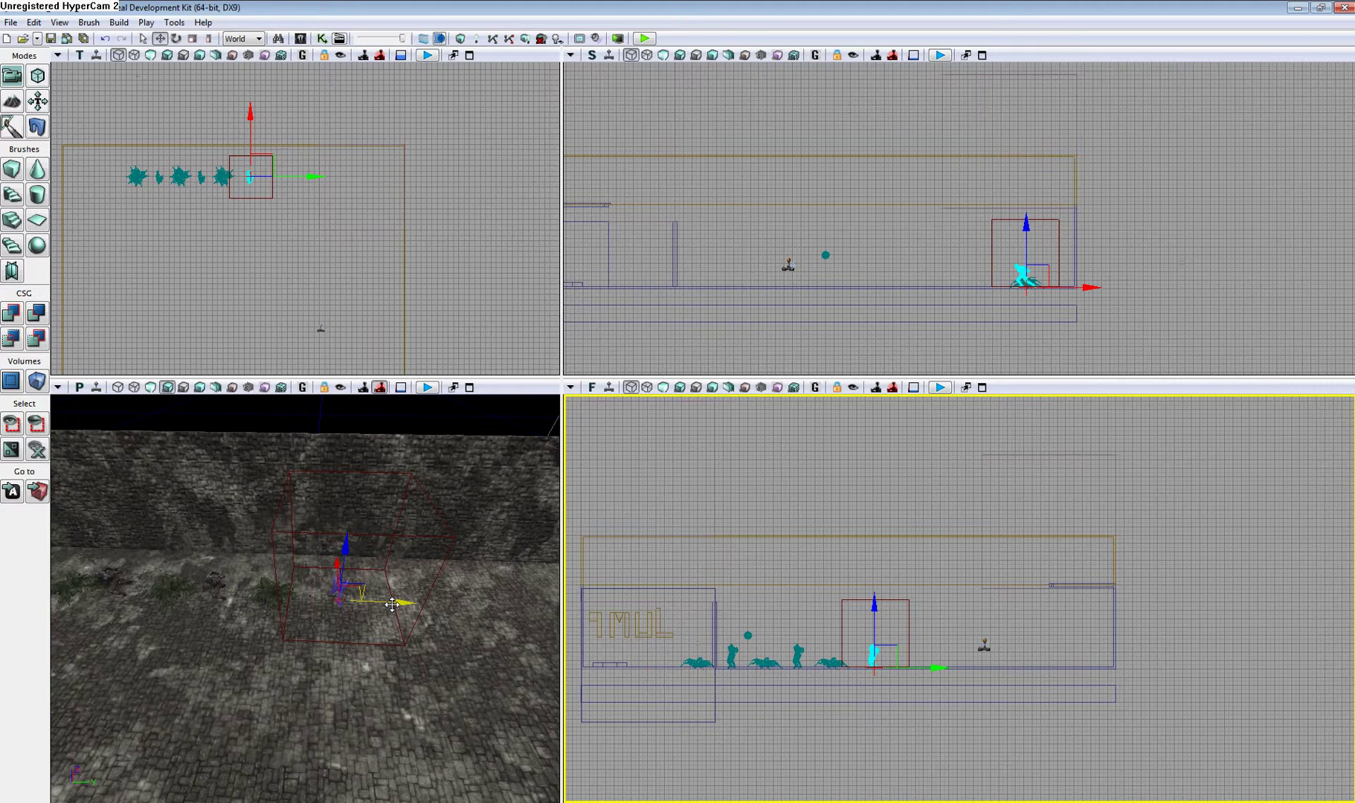
Step: Playtest from the floor in front of the statues, walking up to them from several sides to test their collision, and exit
mouse_move(393, 604)
mouse_down()
mouse_move(513, 605)
mouse_move(395, 607)
mouse_up()
drag(392, 700, 387, 736)
right_click(318, 705)
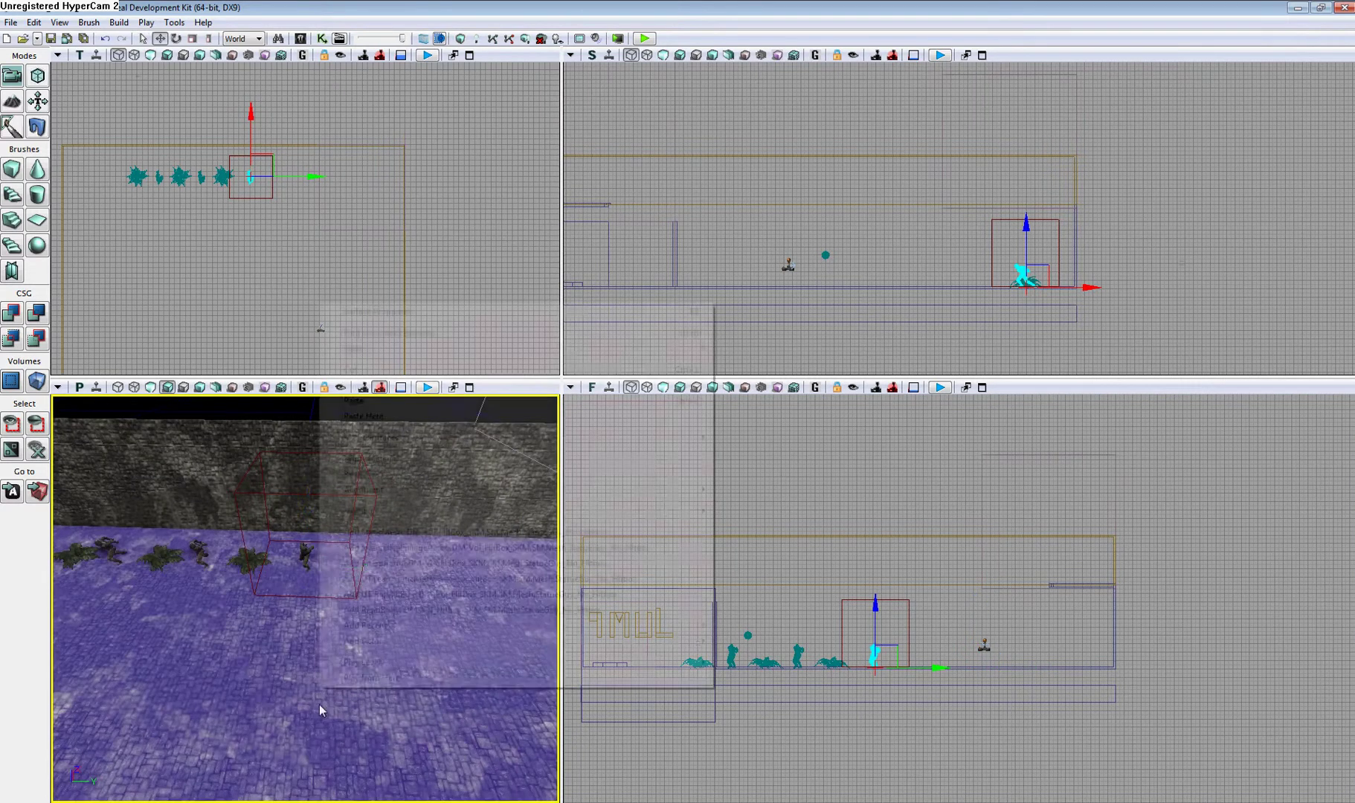
click(357, 767)
key(w)
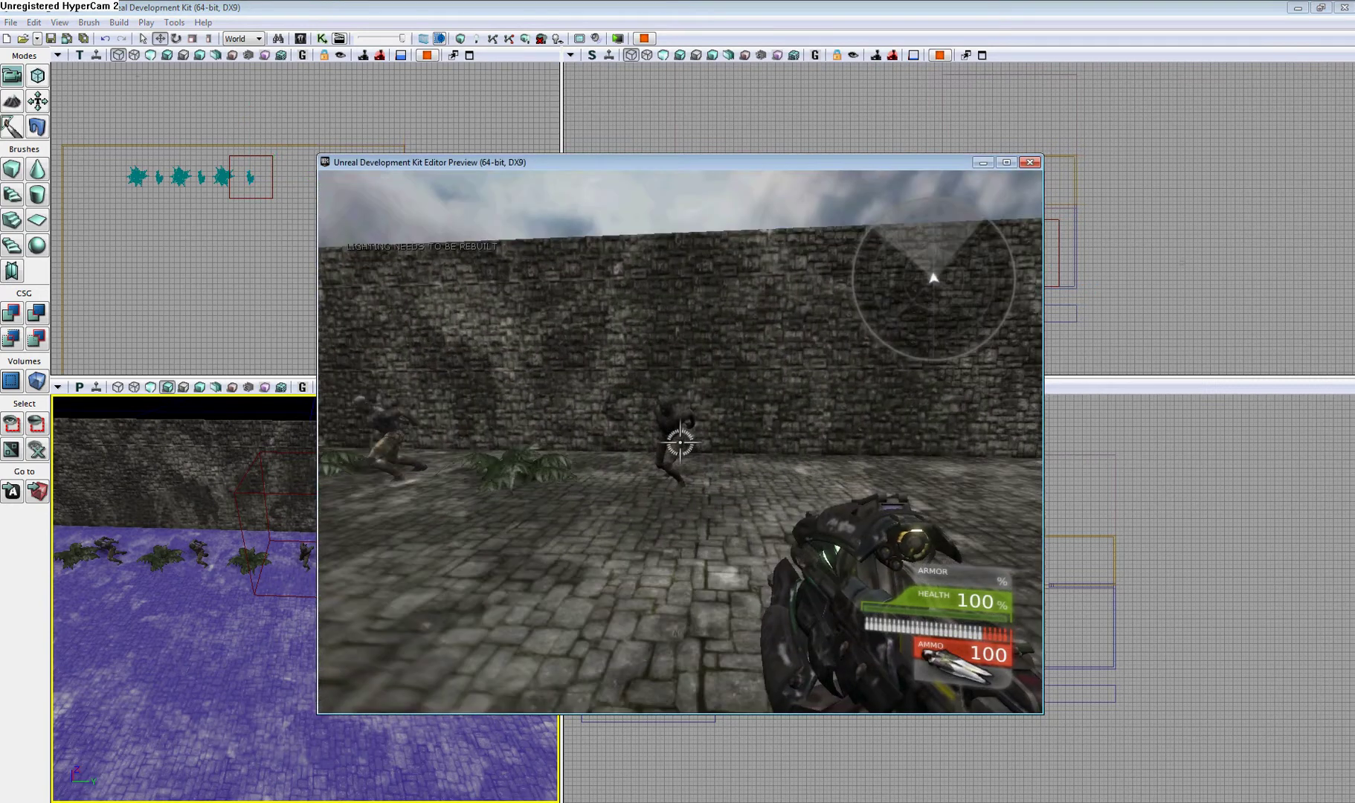
key(s)
key(w)
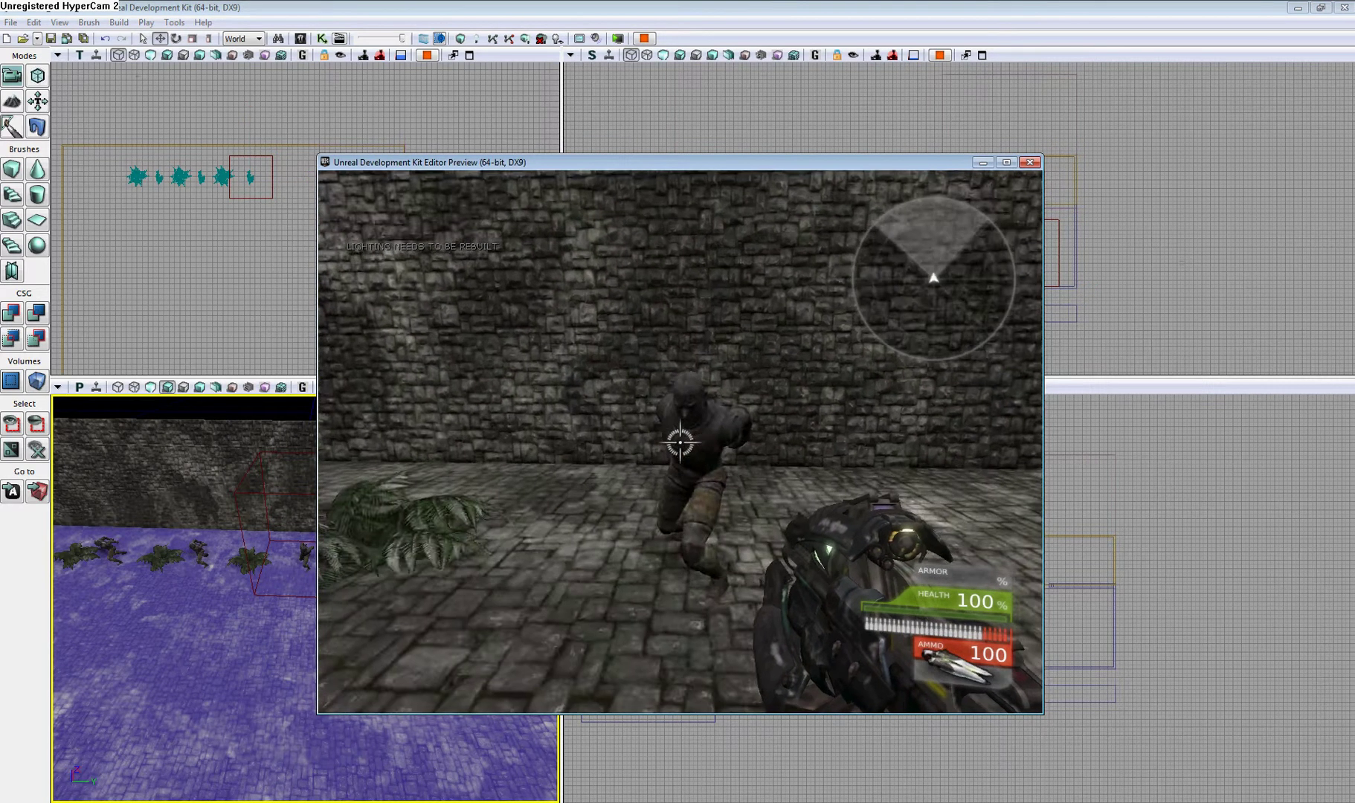
key(s)
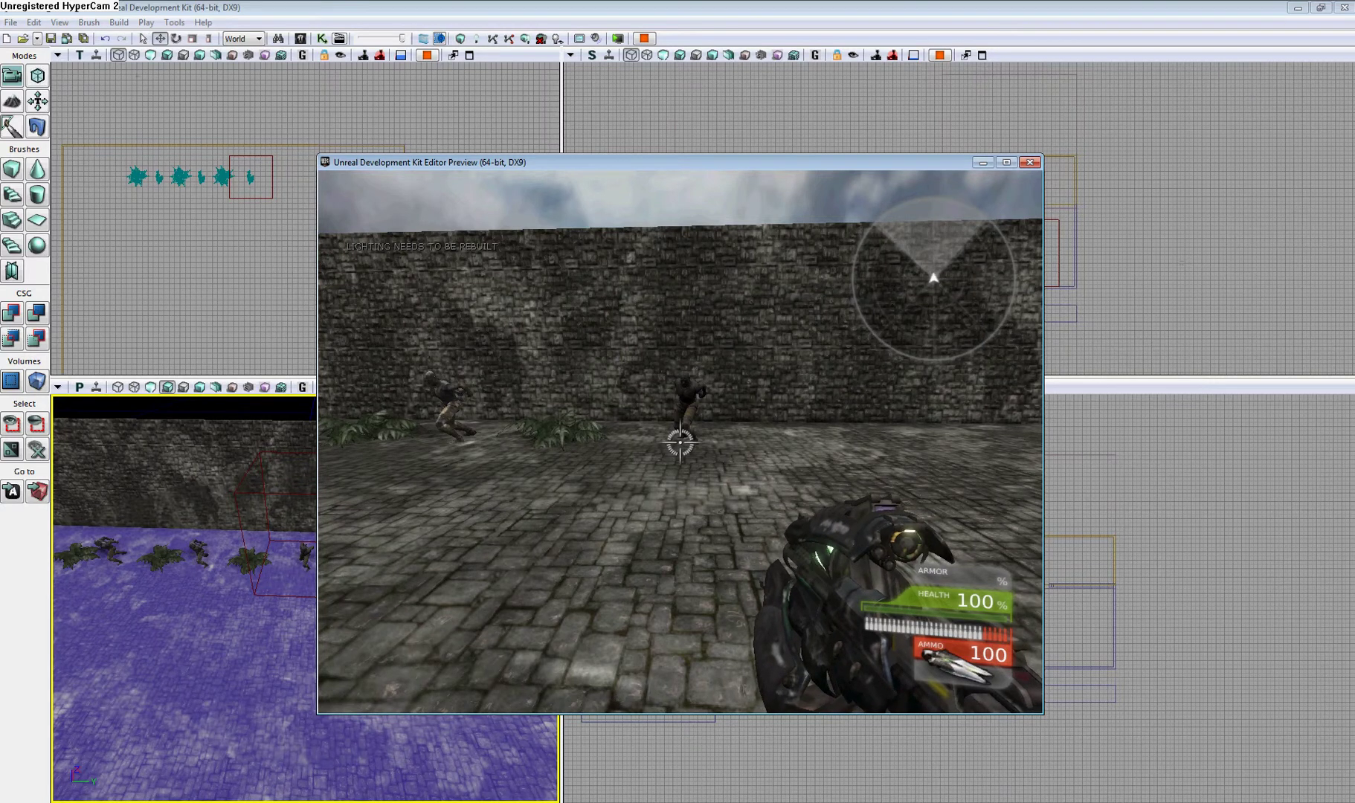
key(w)
key(w)
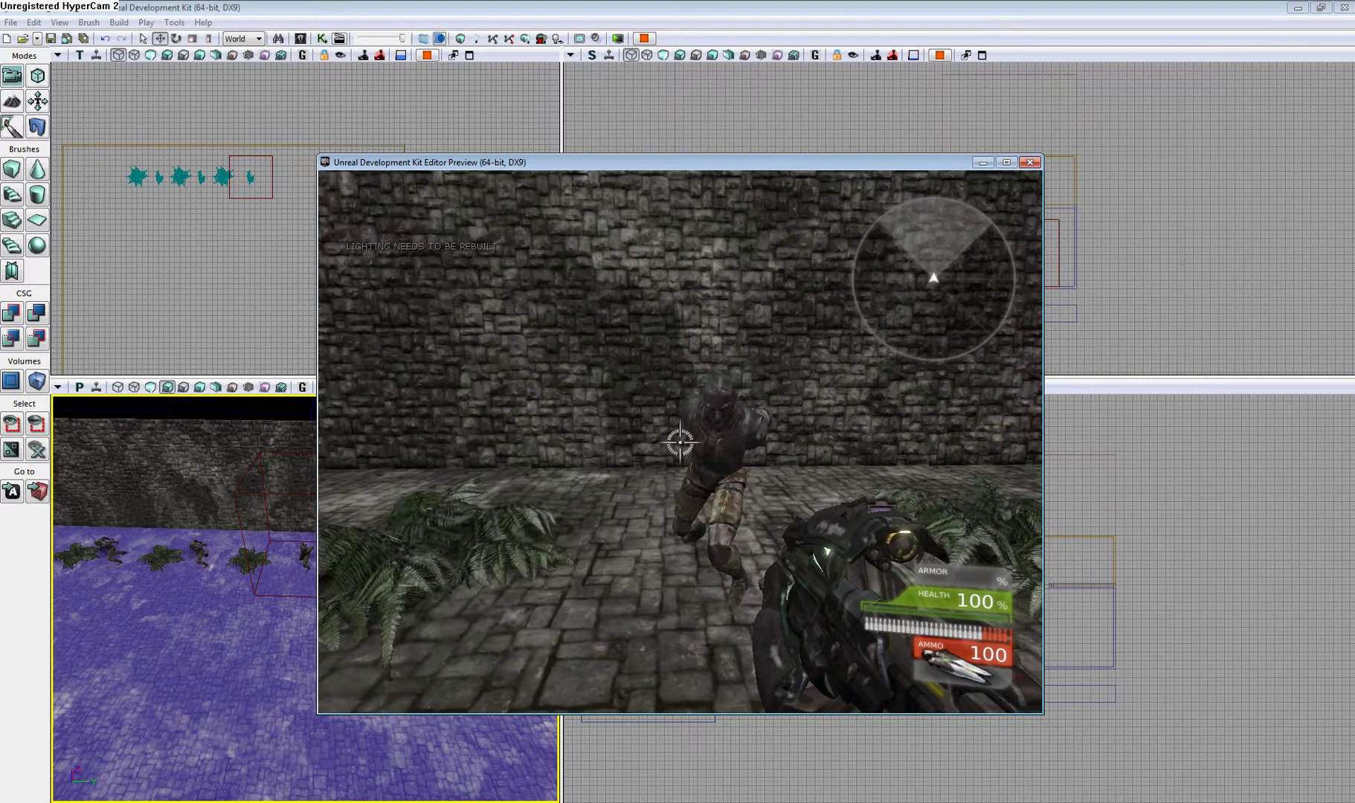
key(s)
key(w)
key(s)
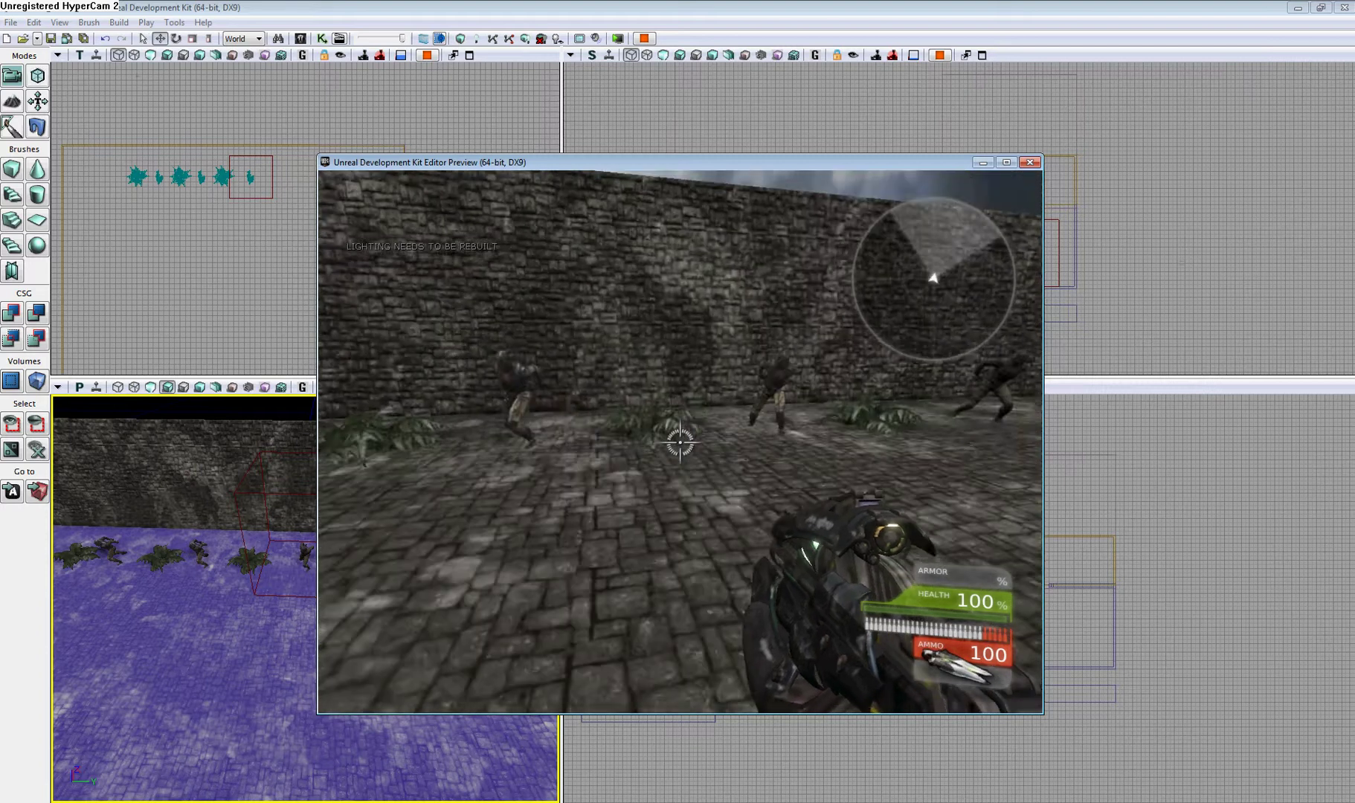
key(a)
key(w)
key(w)
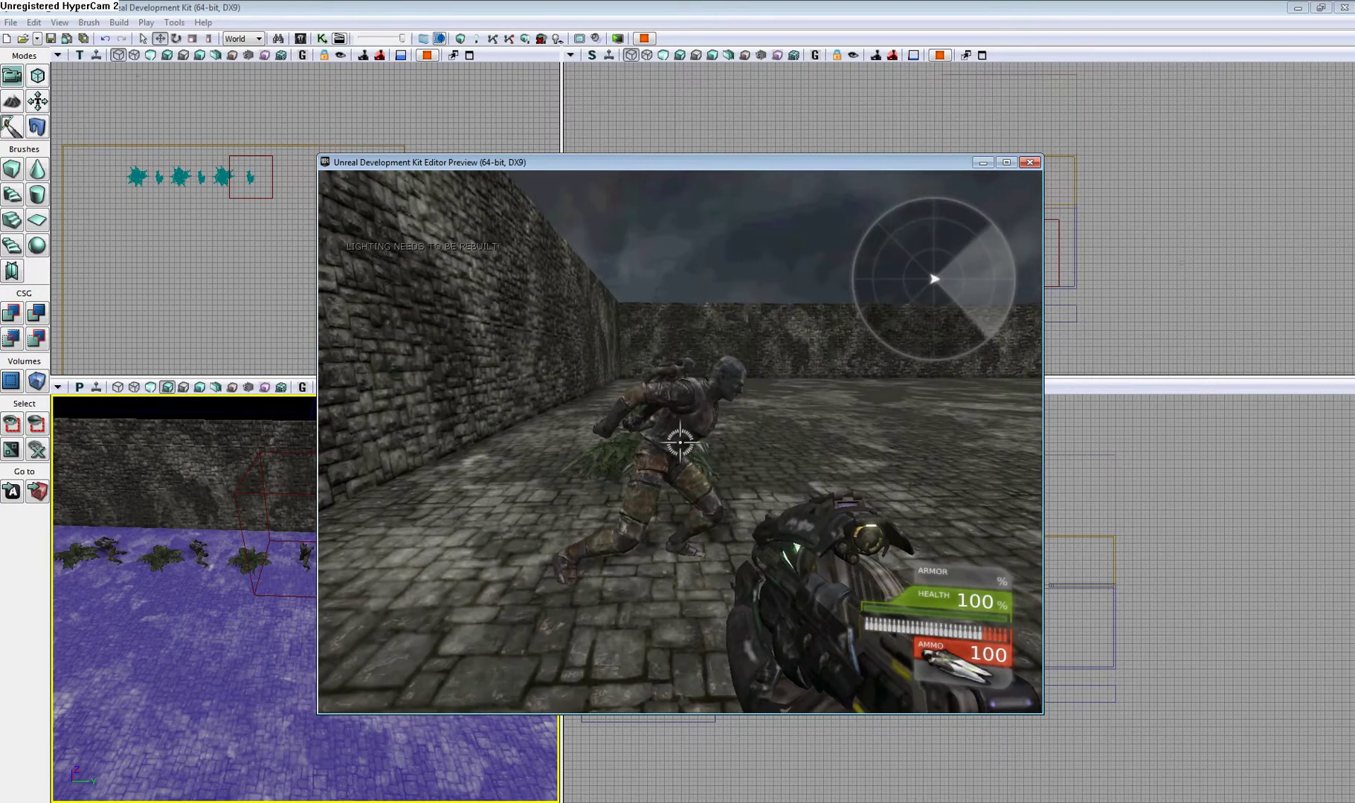
key(d)
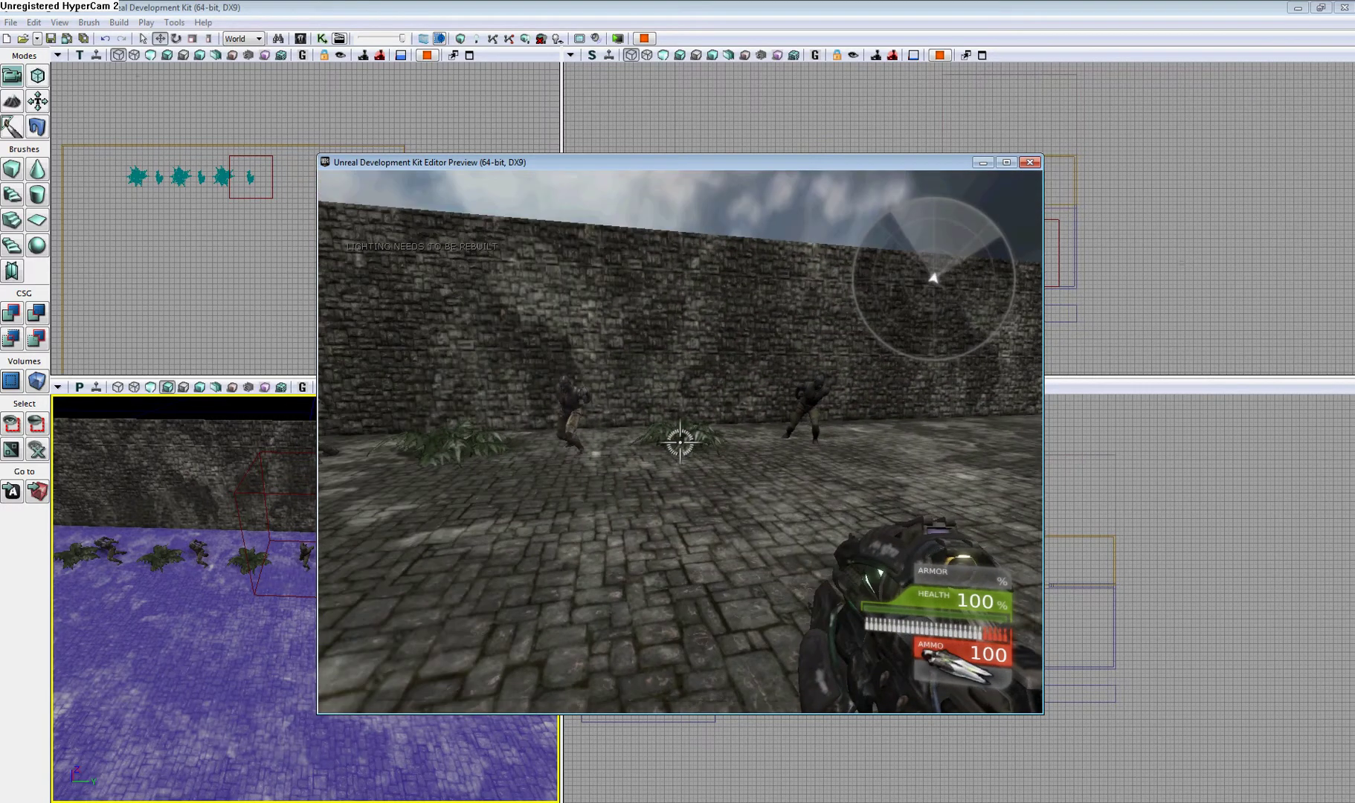
key(s)
key(Escape)
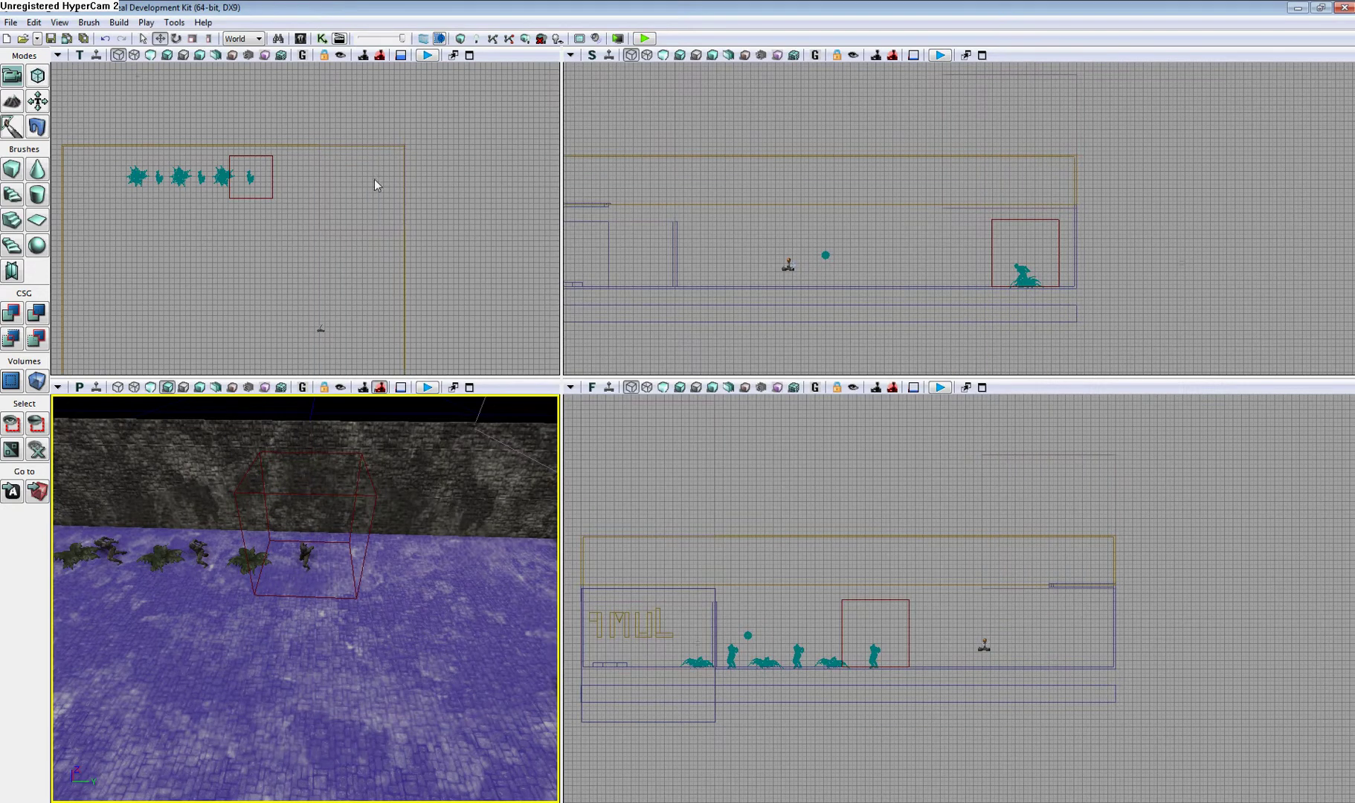
Step: Open the StatueGuy_No_Hitbox static mesh from the Content Browser for editing and display its collision
click(301, 38)
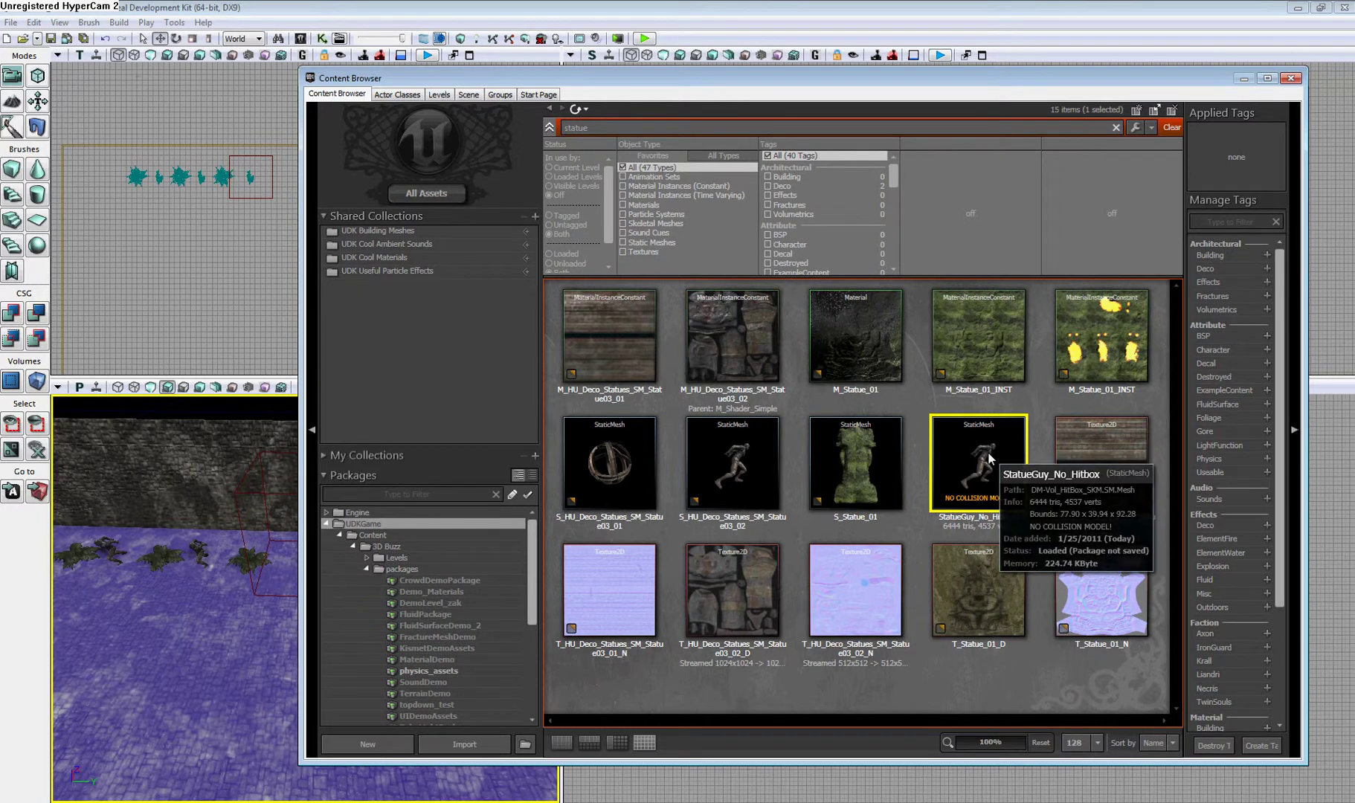
double_click(967, 464)
drag(698, 341, 836, 463)
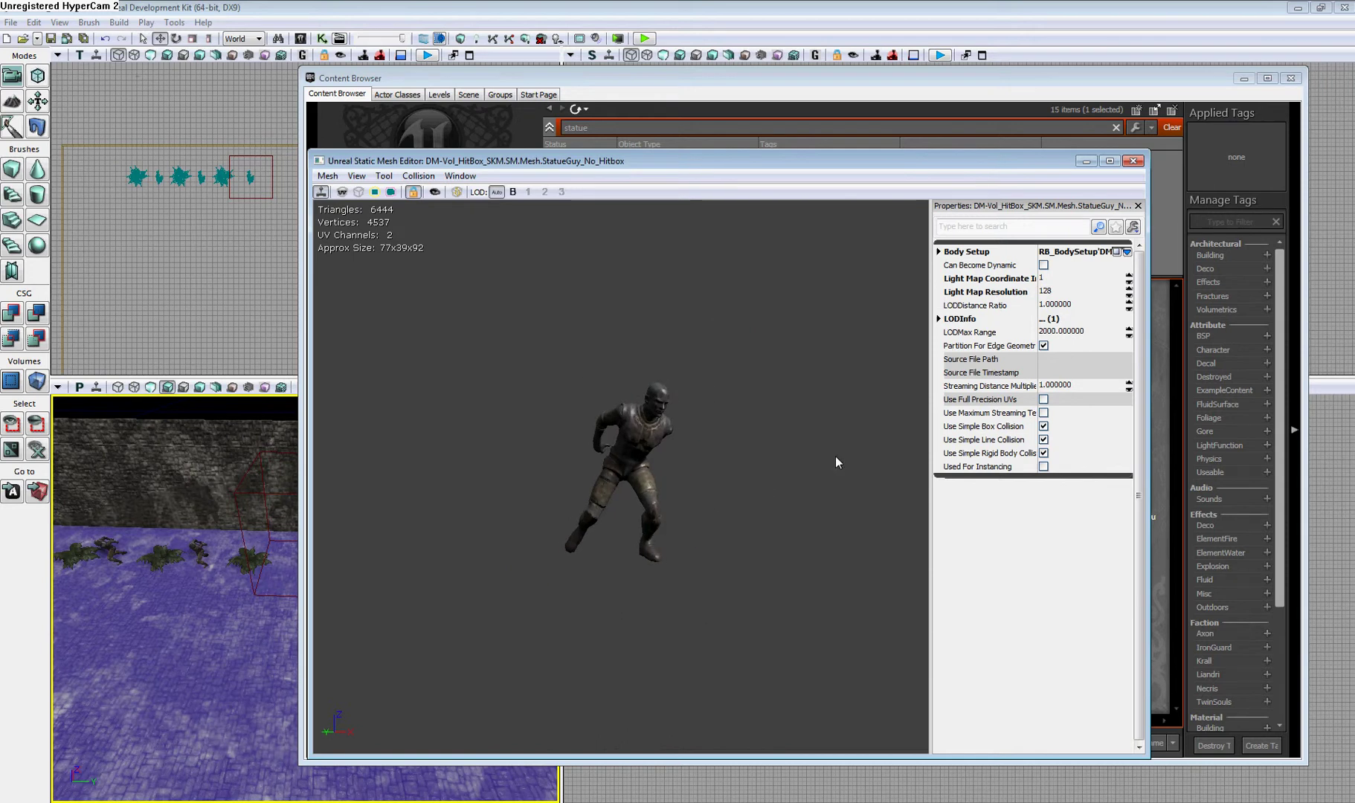
click(392, 193)
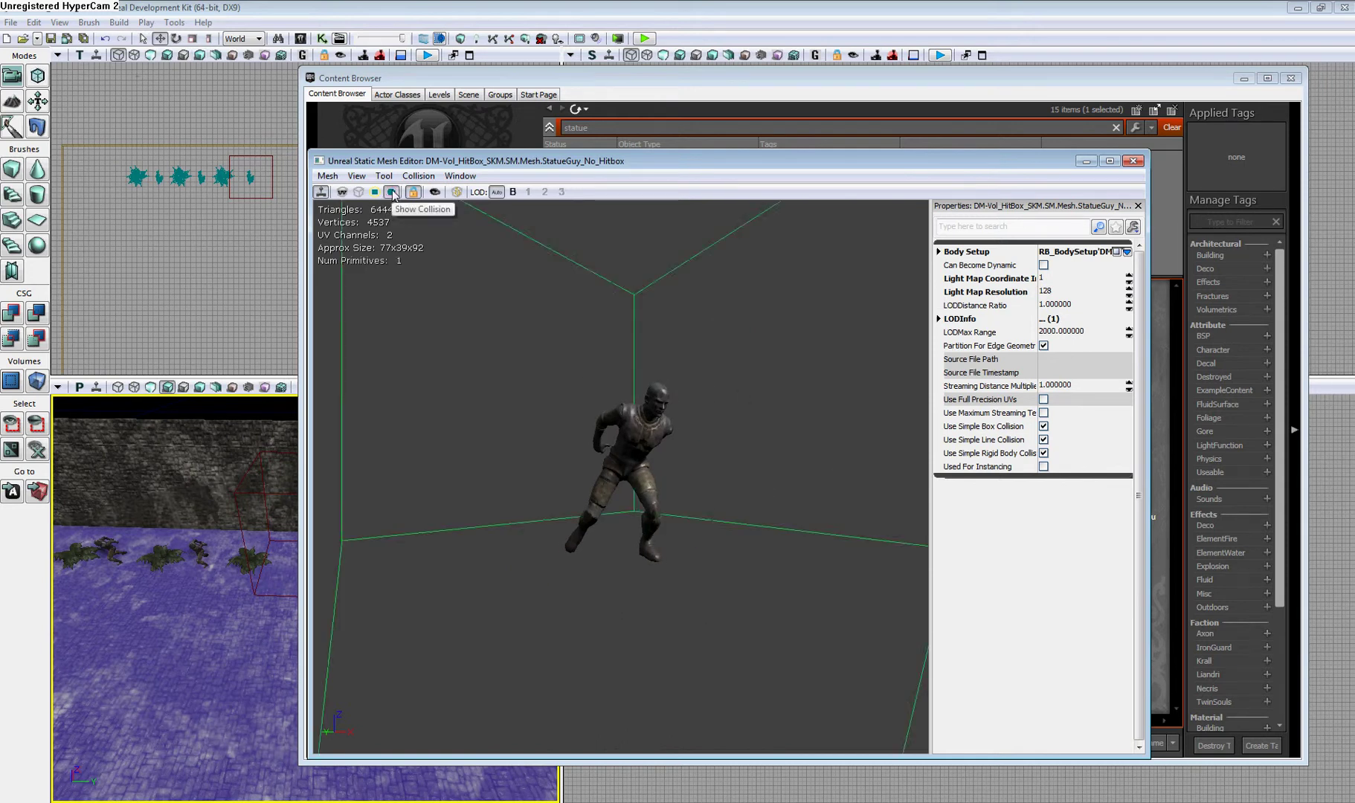
drag(806, 470, 757, 425)
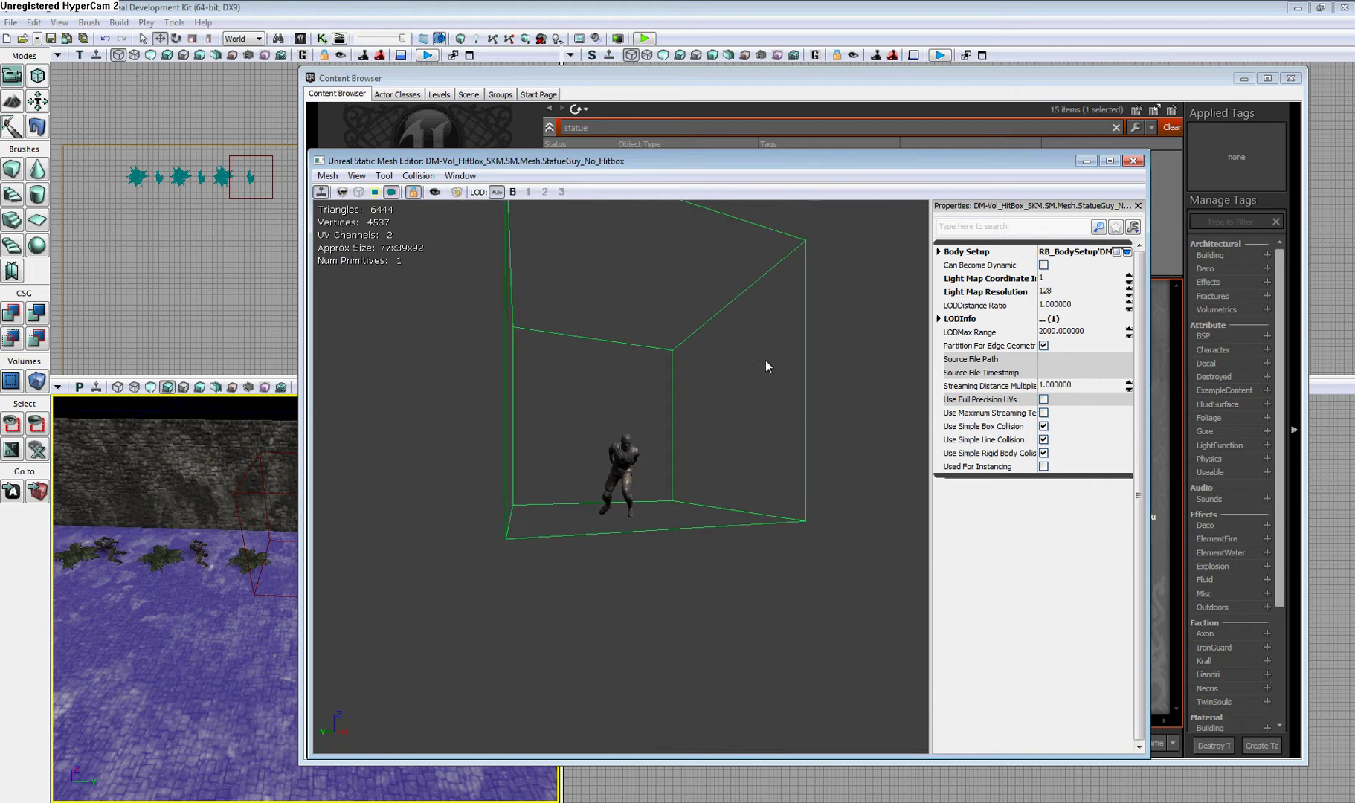
Step: Remove the collision mesh from StatueGuy_No_Hitbox and confirm the removal
click(418, 176)
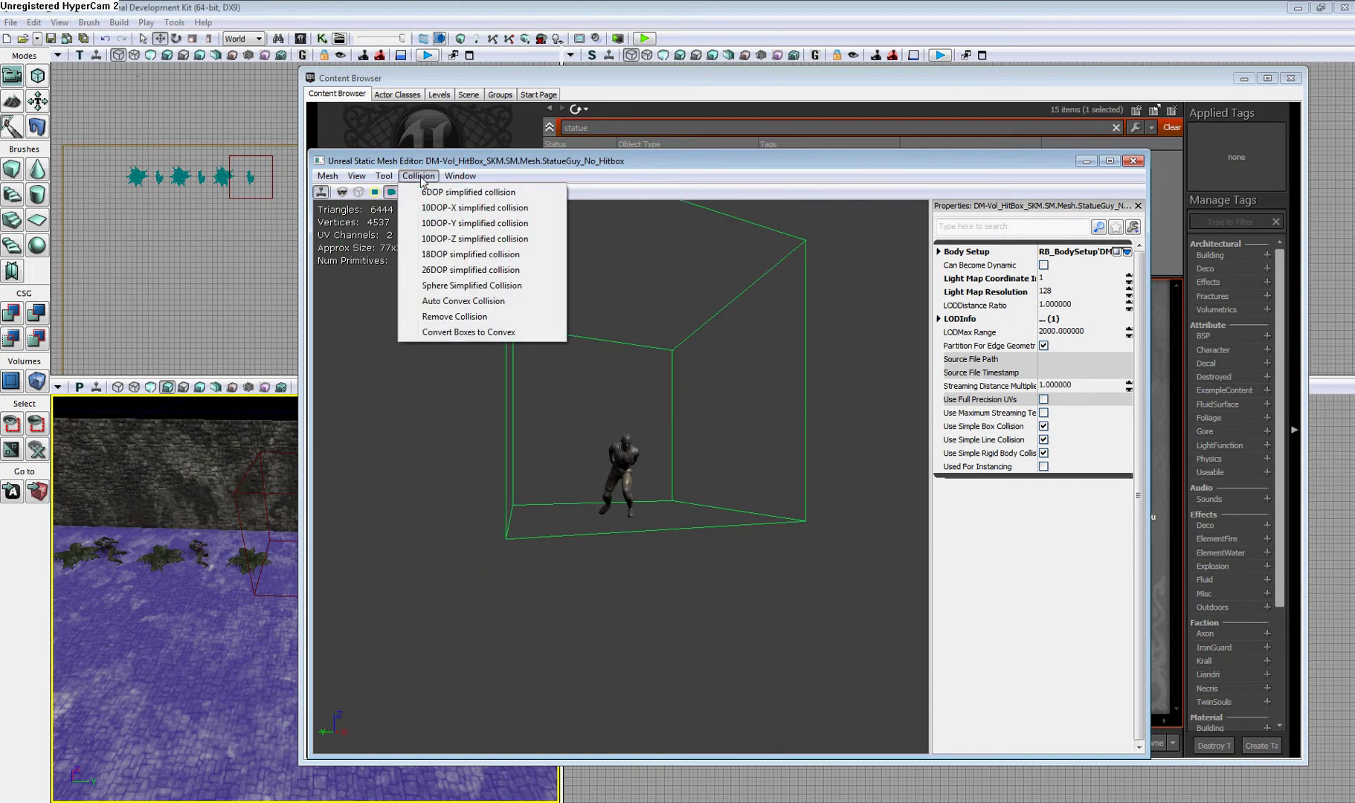
click(461, 318)
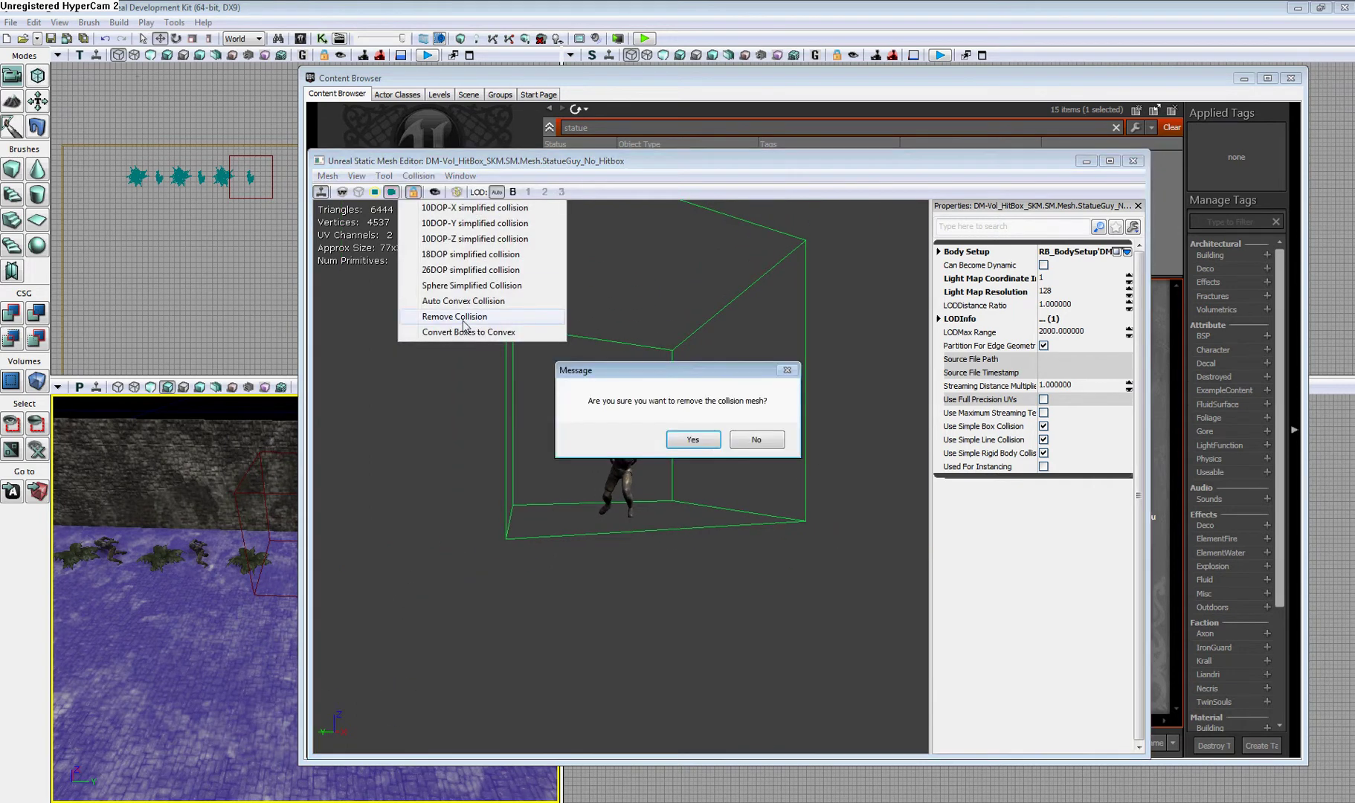
click(693, 441)
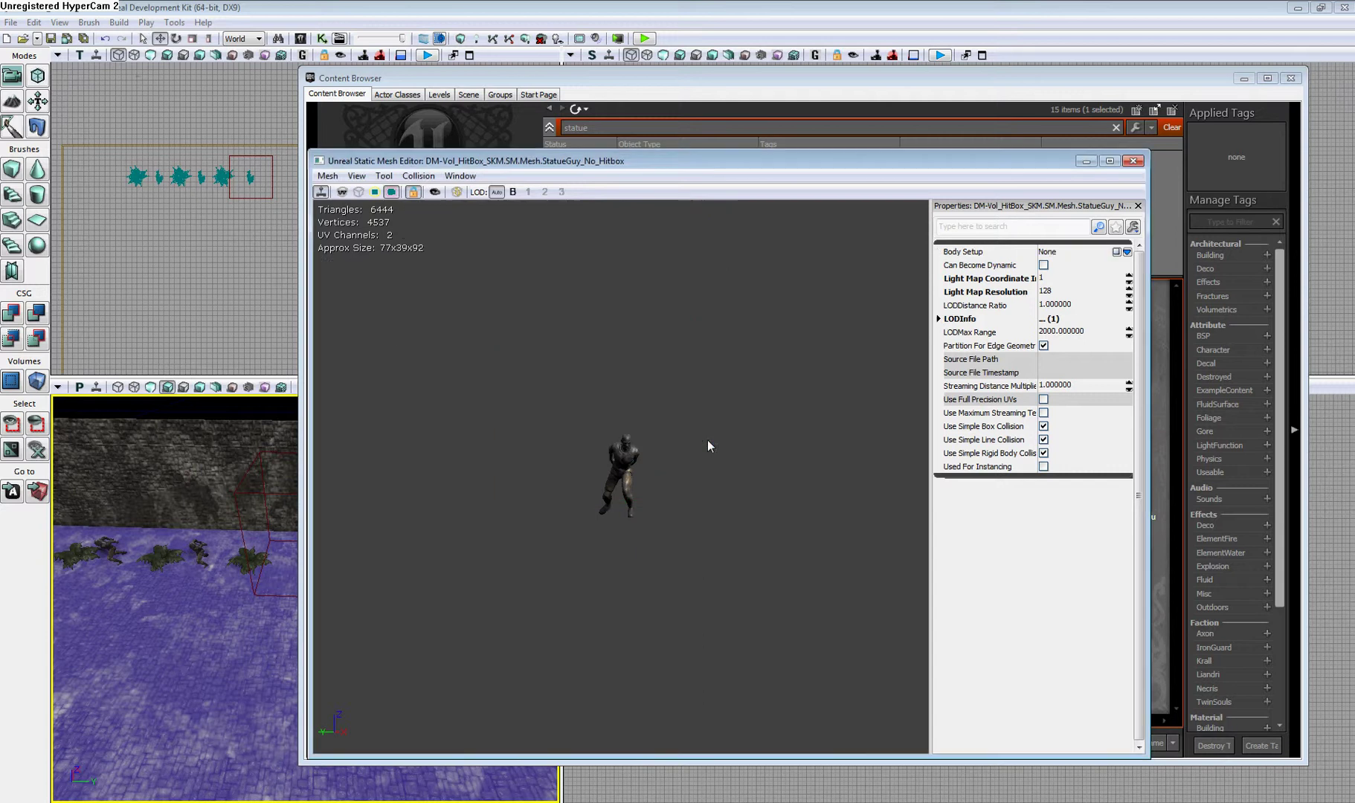
Step: Generate a 6DOP simplified collision for the statue mesh and inspect its fit around the figure
scroll(691, 497, up, 5)
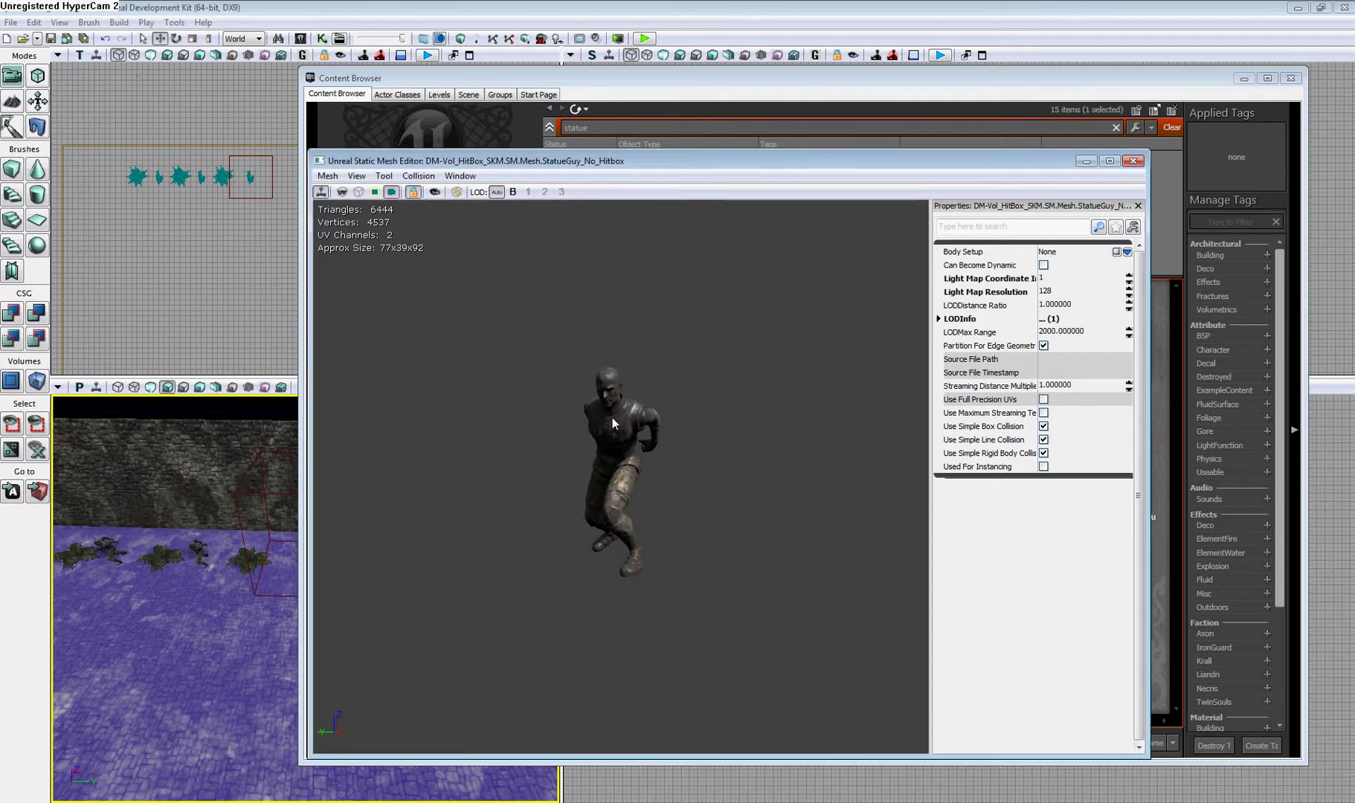
mouse_move(662, 483)
mouse_down()
mouse_move(632, 482)
mouse_move(660, 482)
mouse_up()
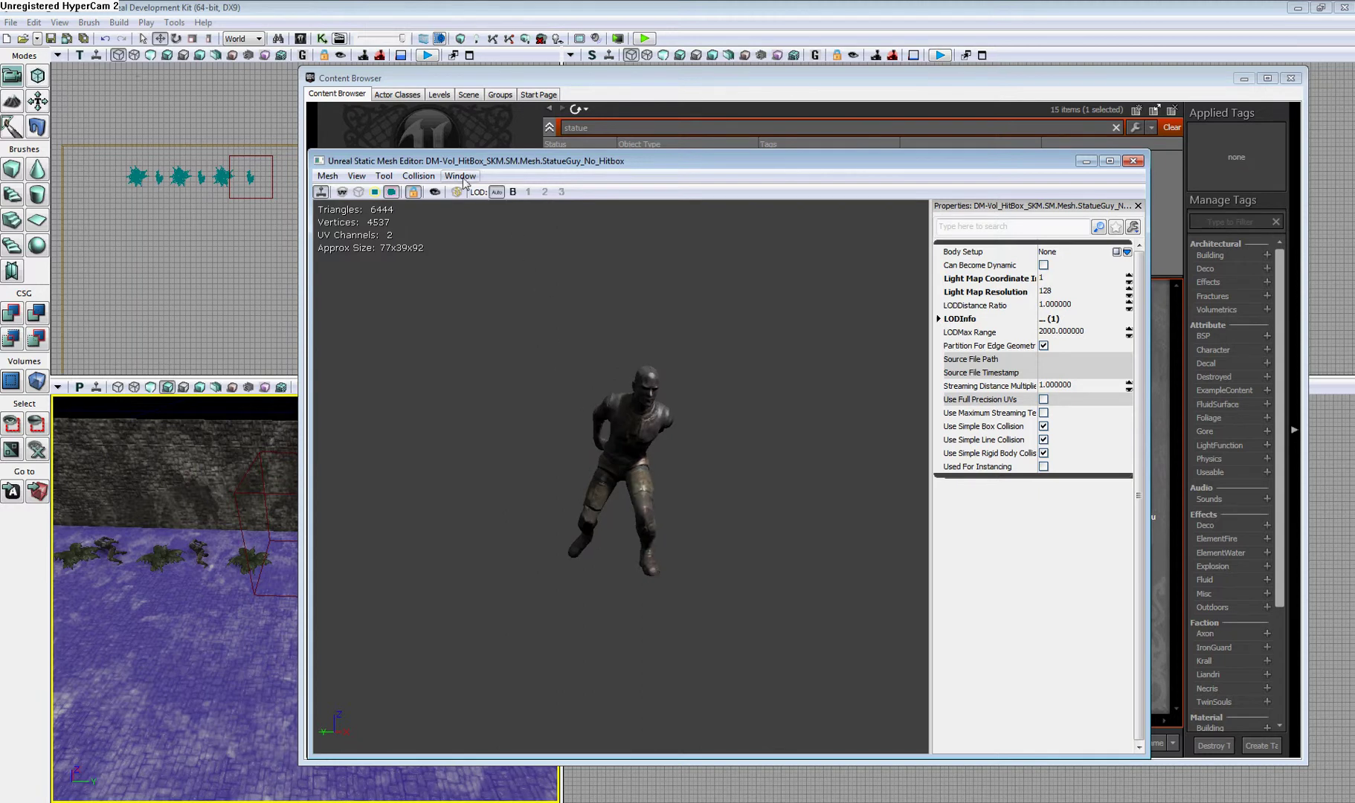
click(417, 176)
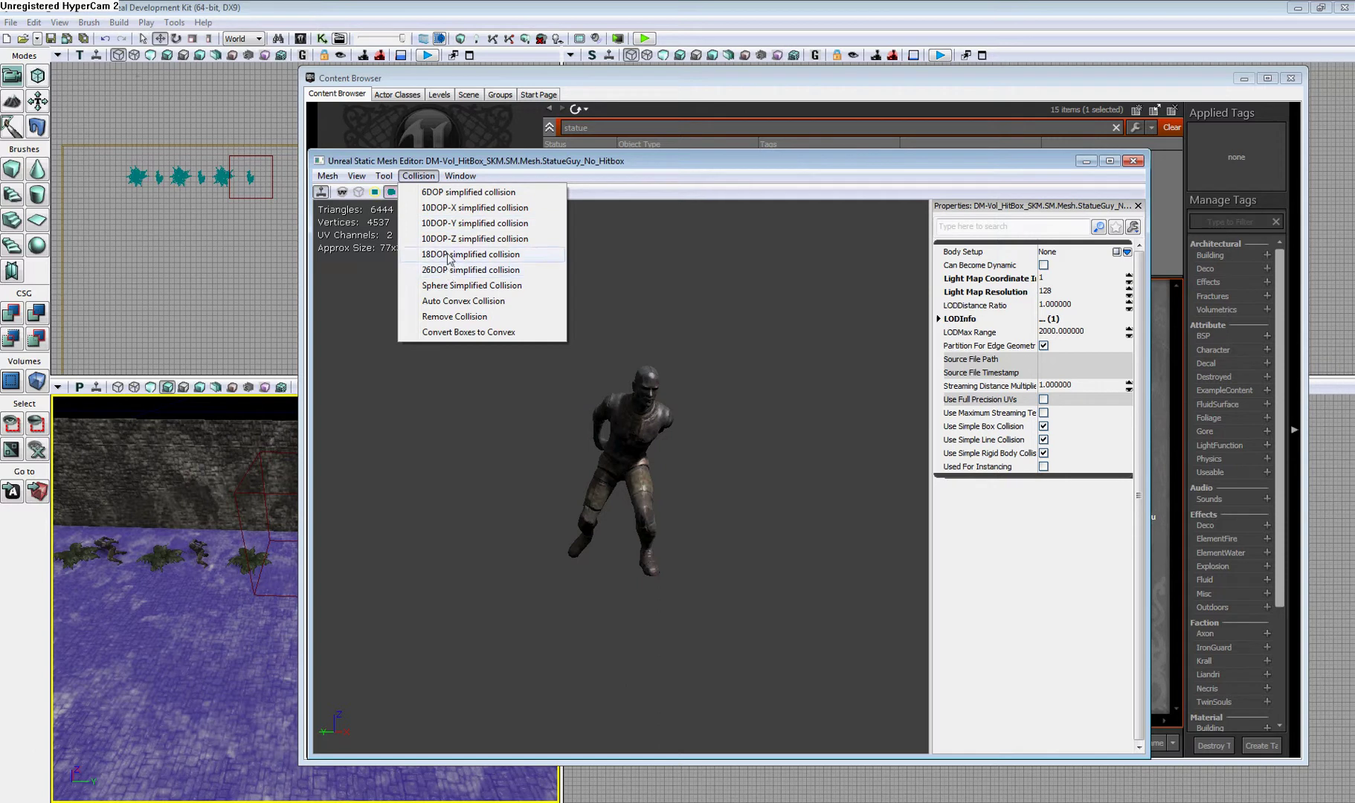
click(451, 195)
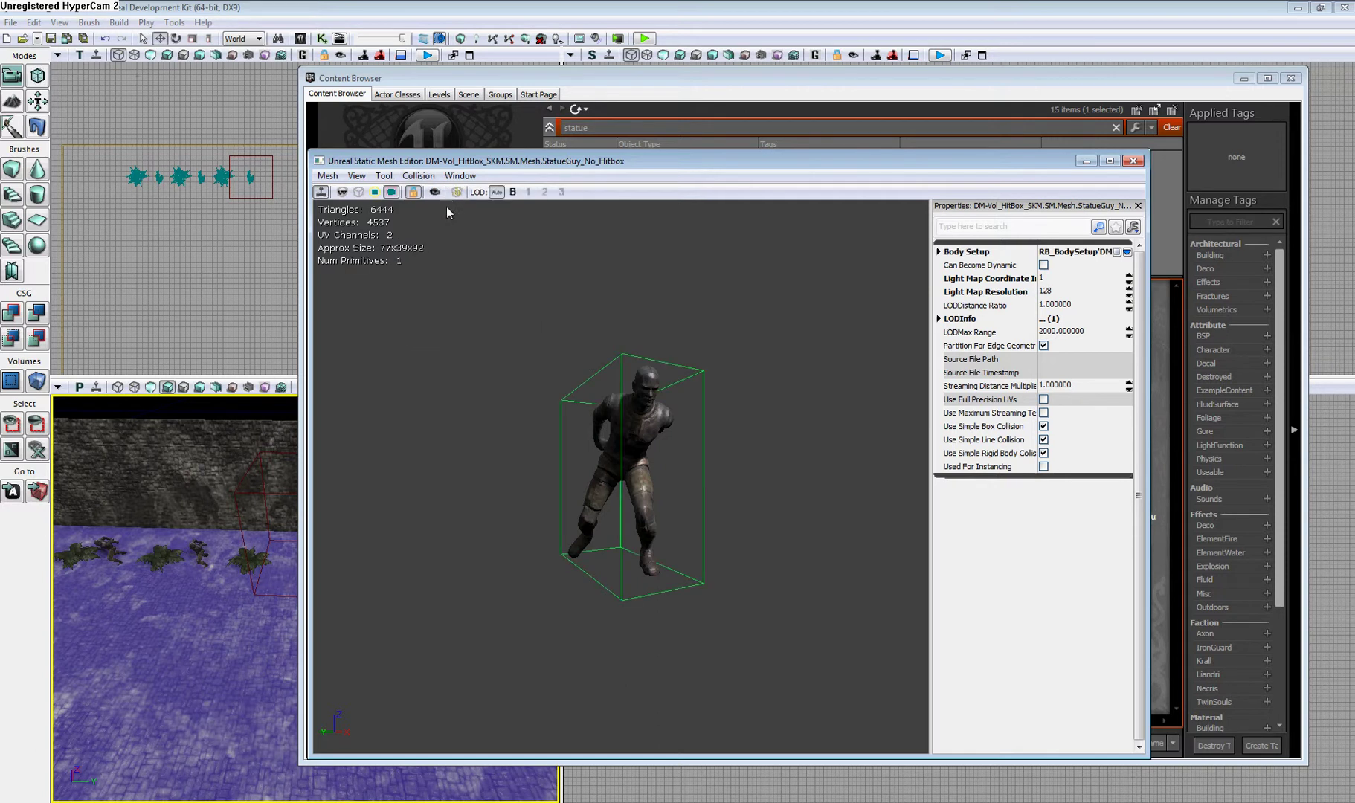
drag(770, 517, 472, 539)
drag(695, 515, 677, 515)
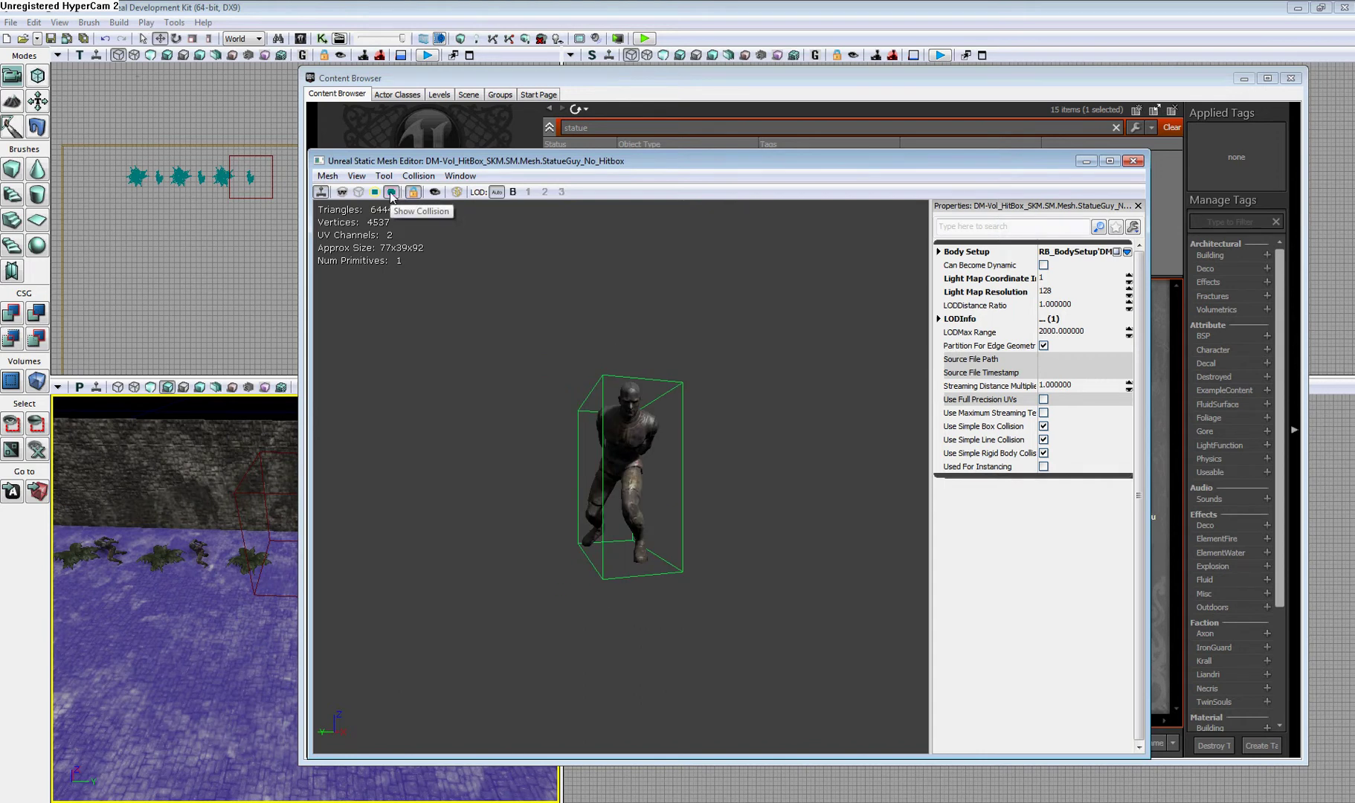
drag(595, 584, 565, 584)
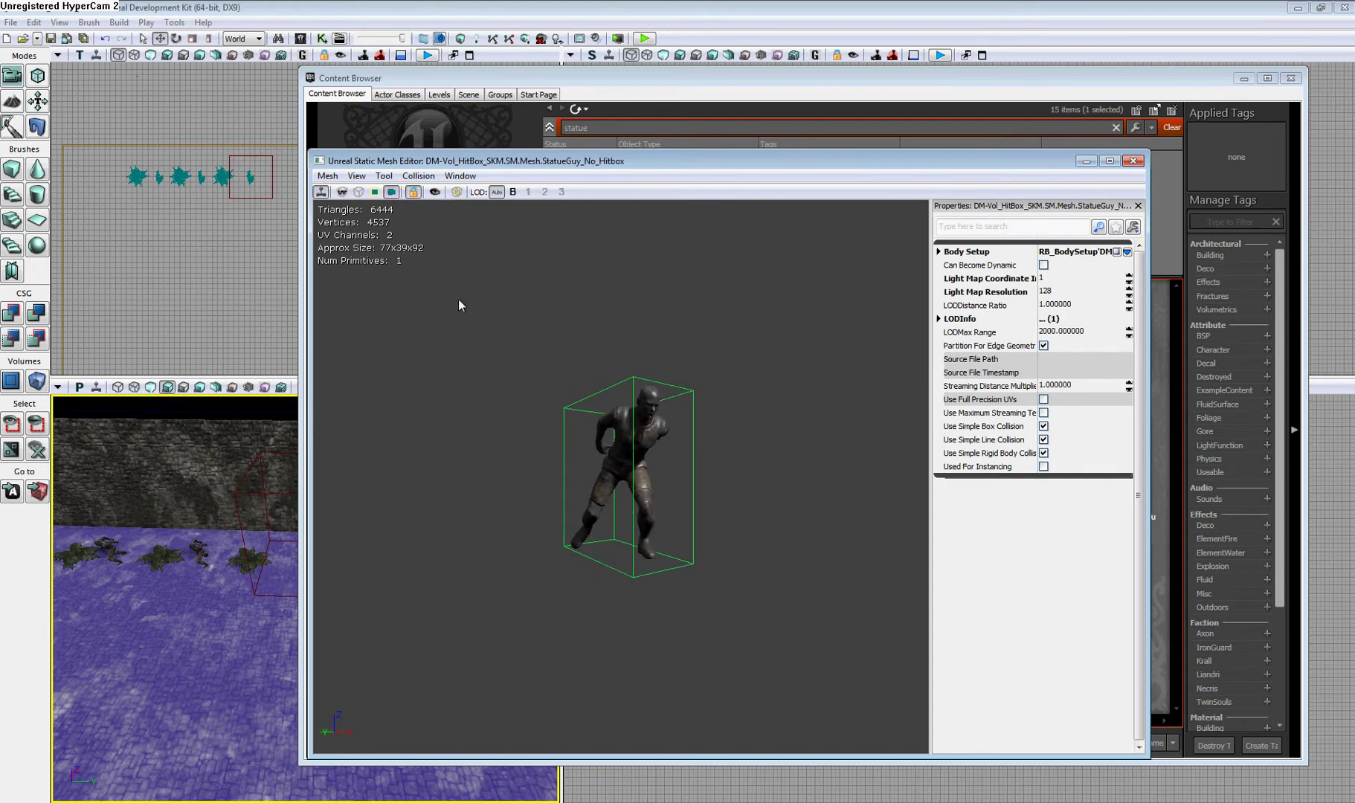
Step: Replace the statue mesh's collision with a 10DOP-X simplified collision and inspect its fit
click(429, 177)
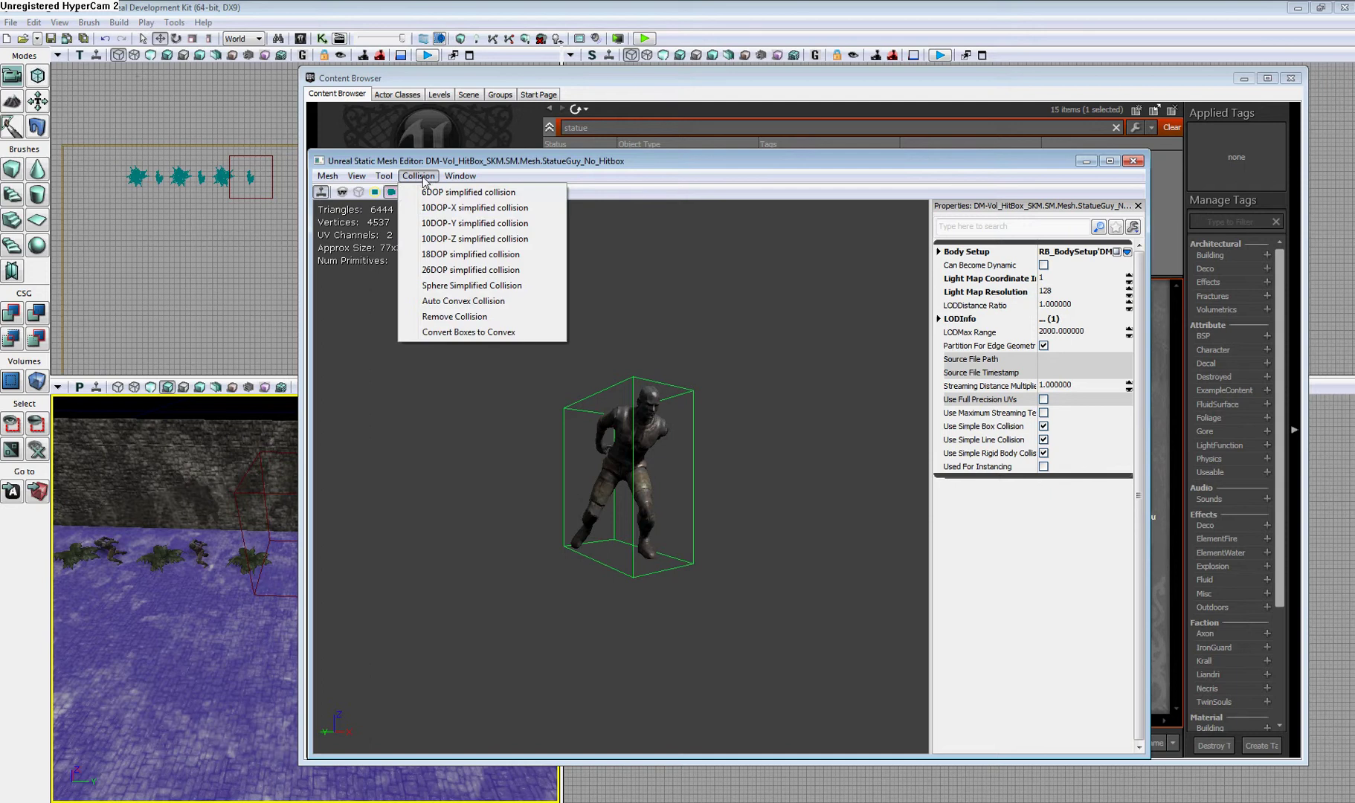
click(443, 210)
click(683, 446)
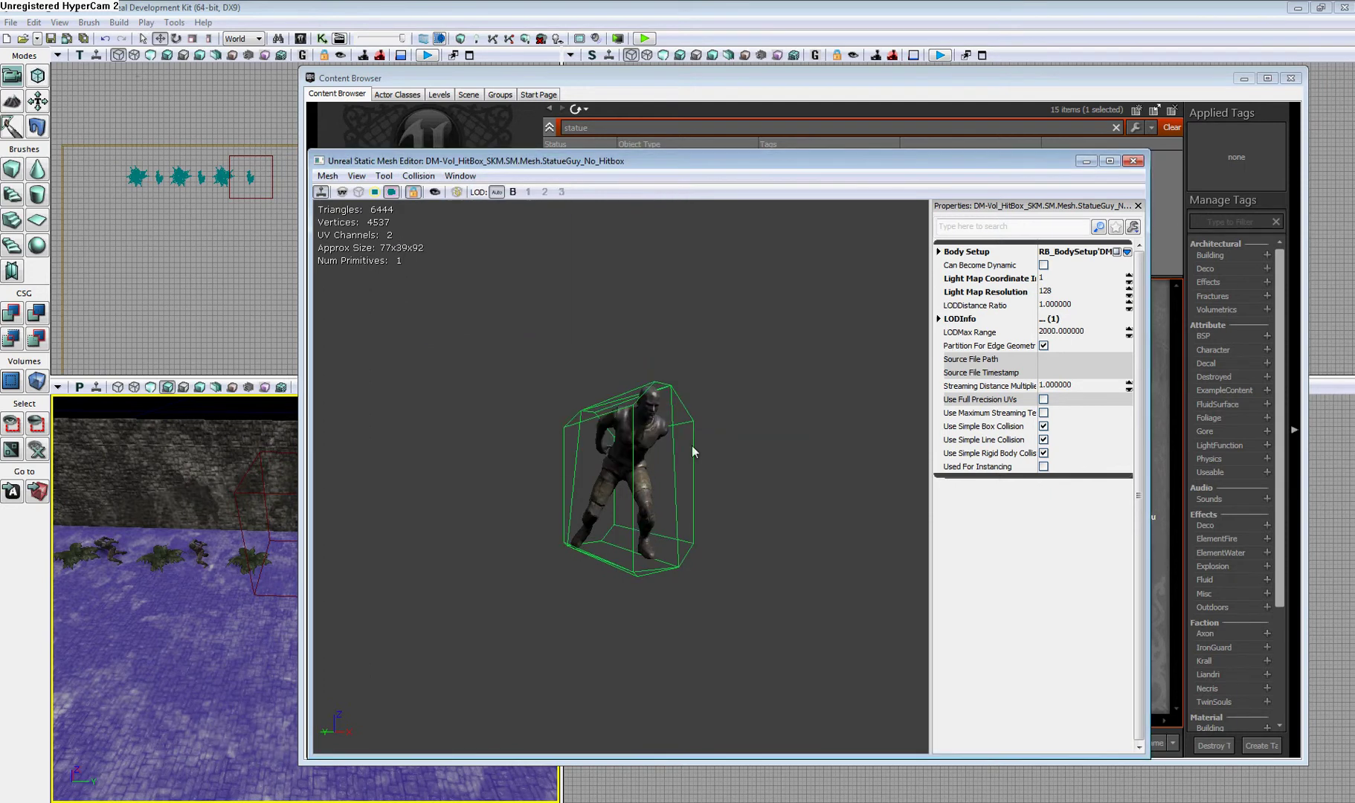
drag(718, 458, 734, 500)
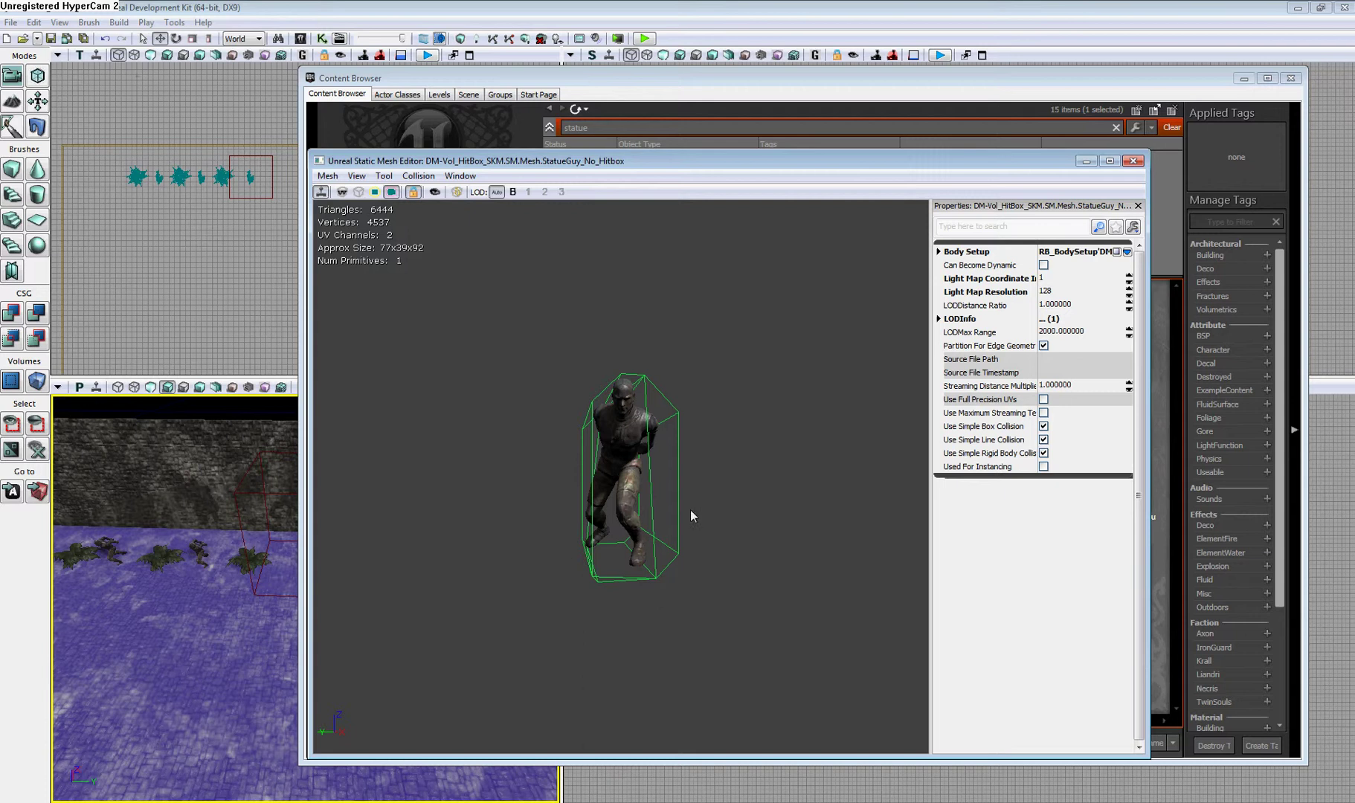
Step: Replace the statue mesh's collision with a 10DOP-Y simplified collision
click(419, 176)
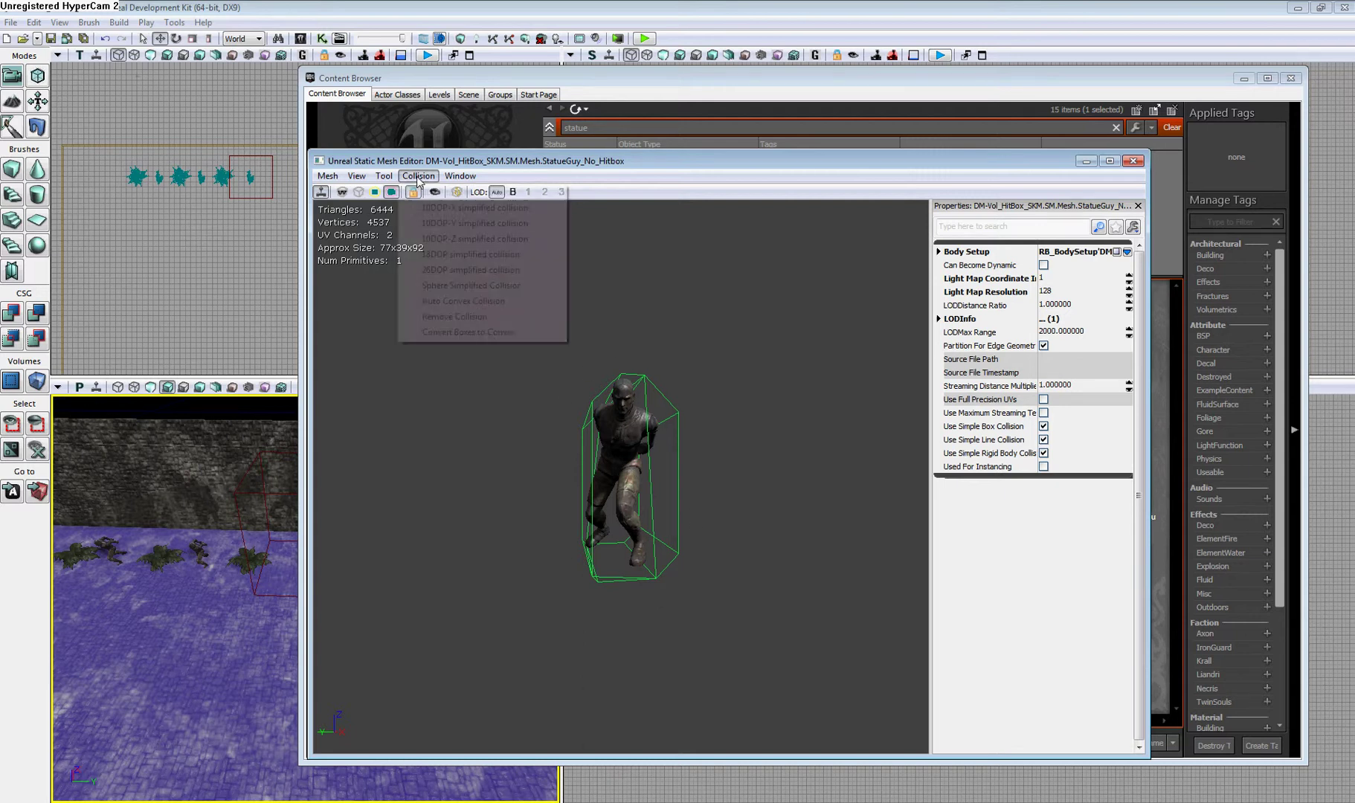
click(457, 269)
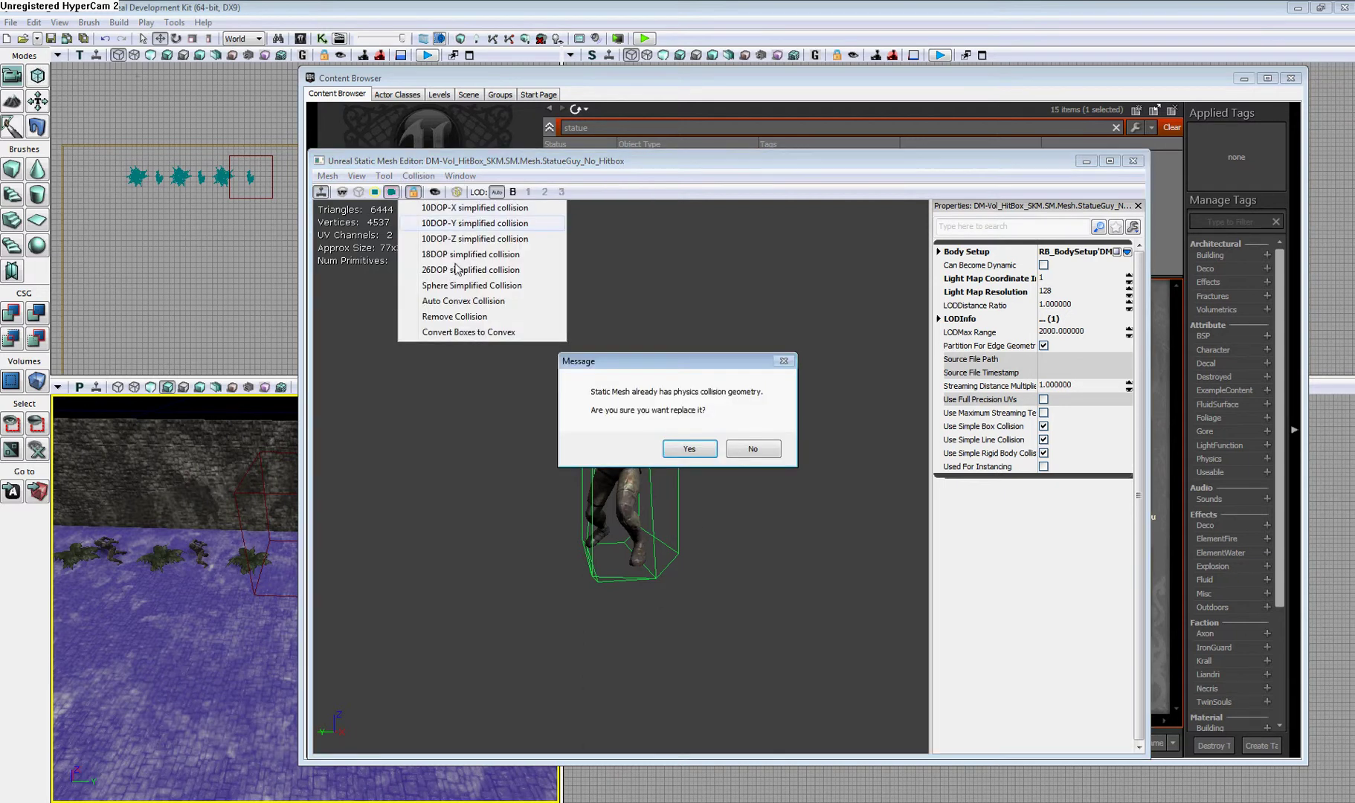
click(680, 451)
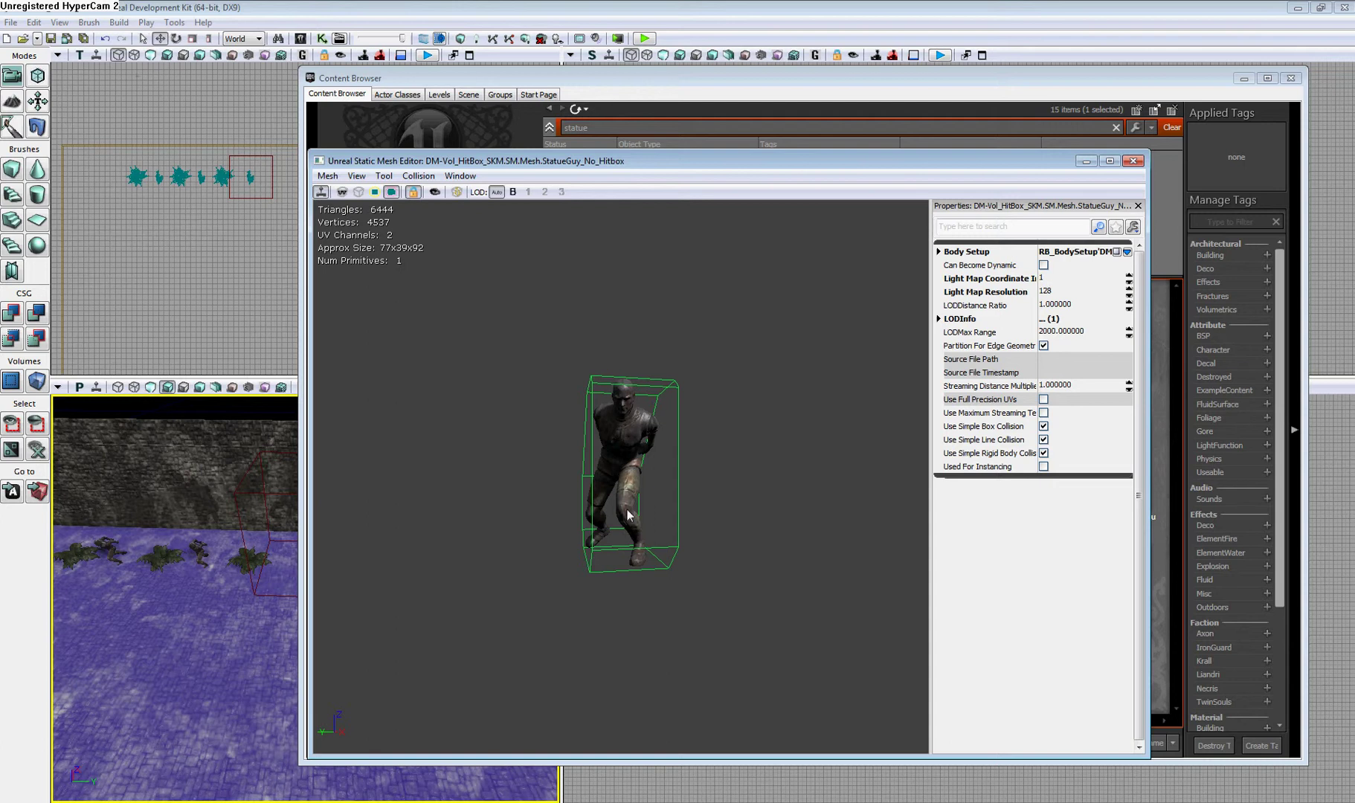
Step: Replace the statue mesh's collision with a 10DOP-Z simplified collision and inspect its fit around the figure
click(418, 175)
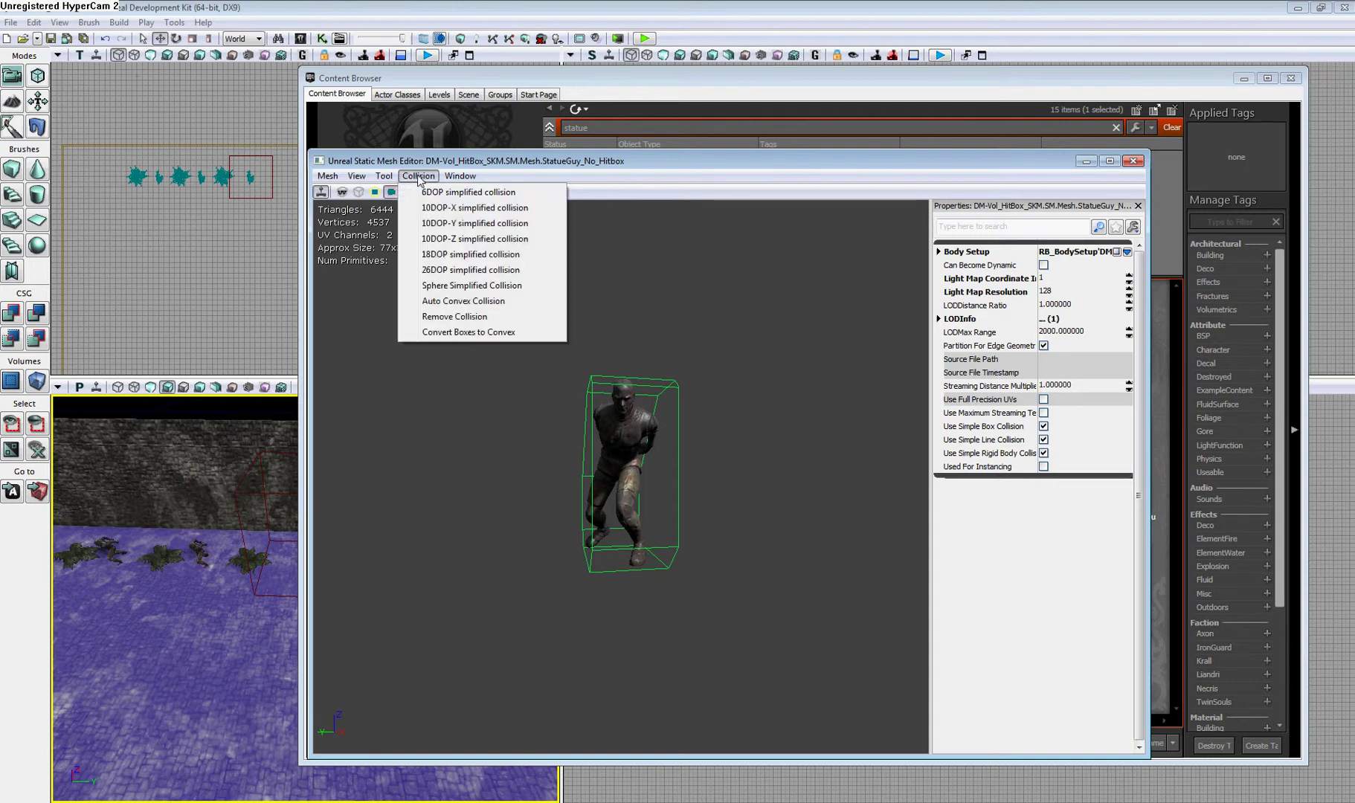
click(457, 239)
click(683, 449)
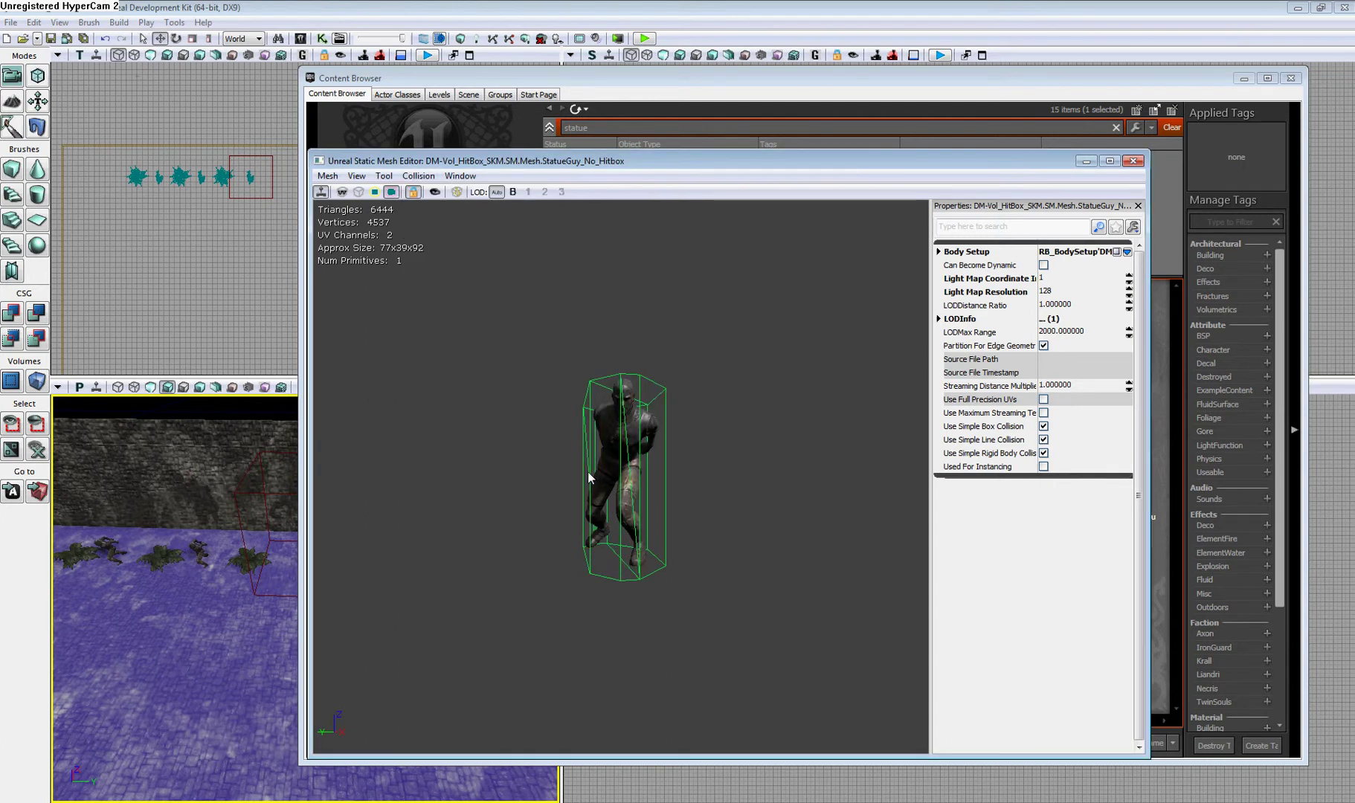
drag(591, 477, 333, 215)
Step: Replace the statue mesh's collision with an 18DOP simplified collision and inspect its fit
click(435, 176)
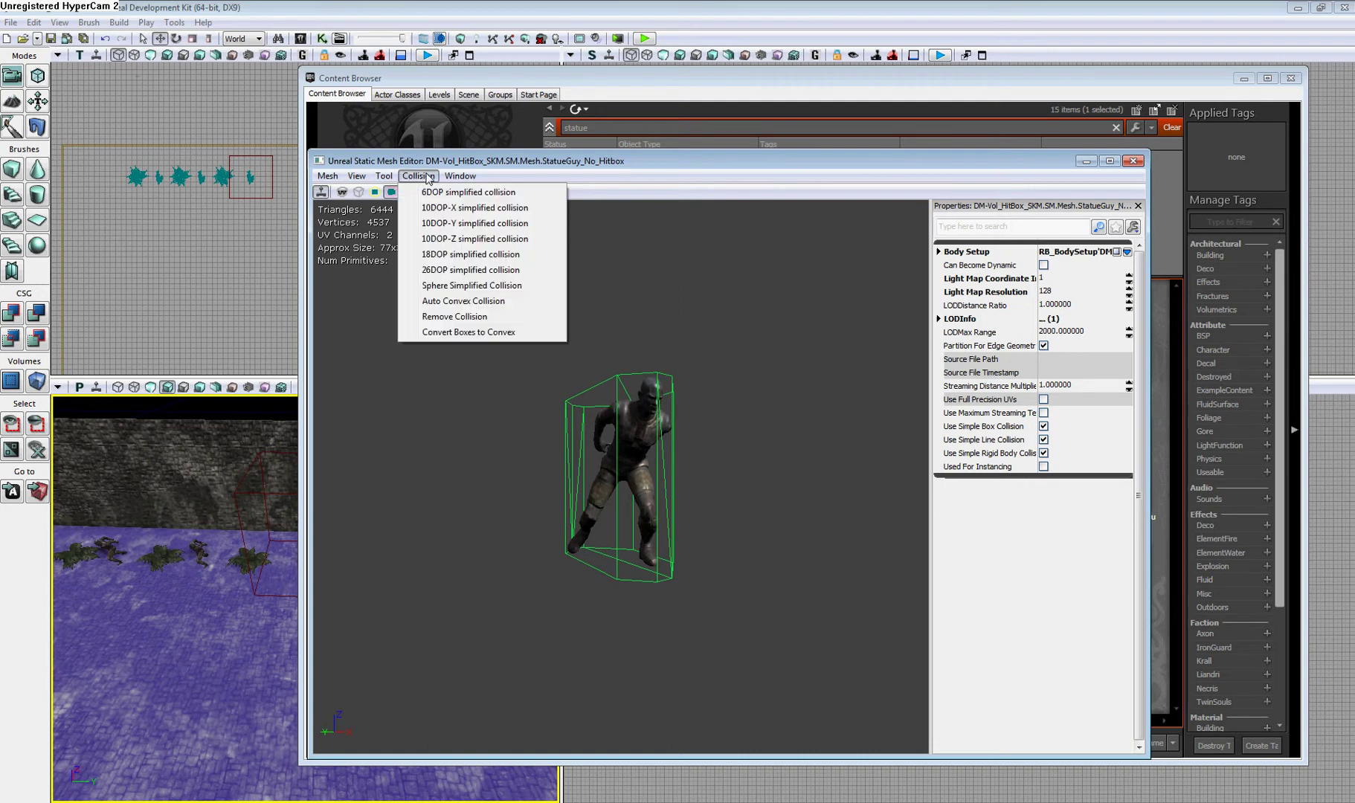
click(456, 255)
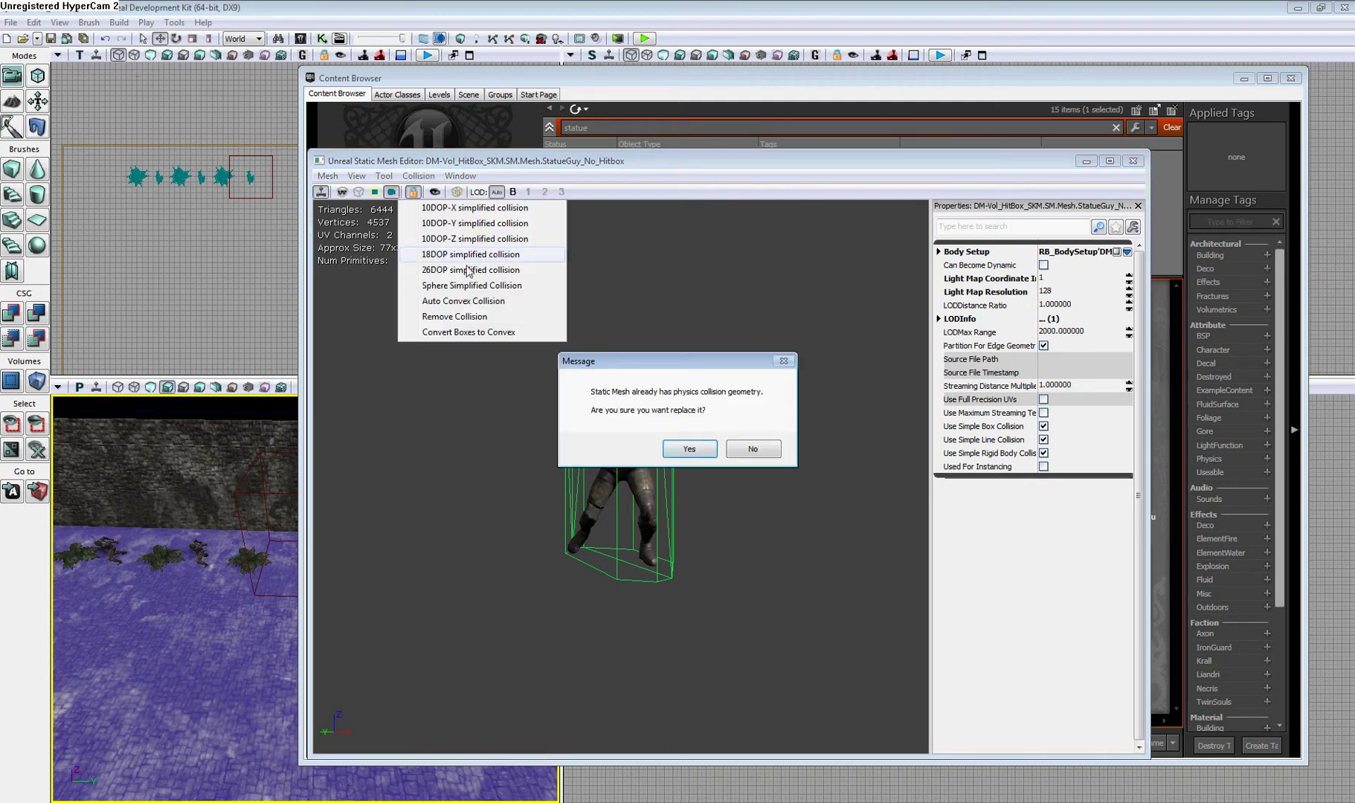
click(685, 450)
drag(647, 479, 541, 370)
Step: Replace the statue mesh's collision with a 26DOP simplified collision and inspect its fit
click(428, 178)
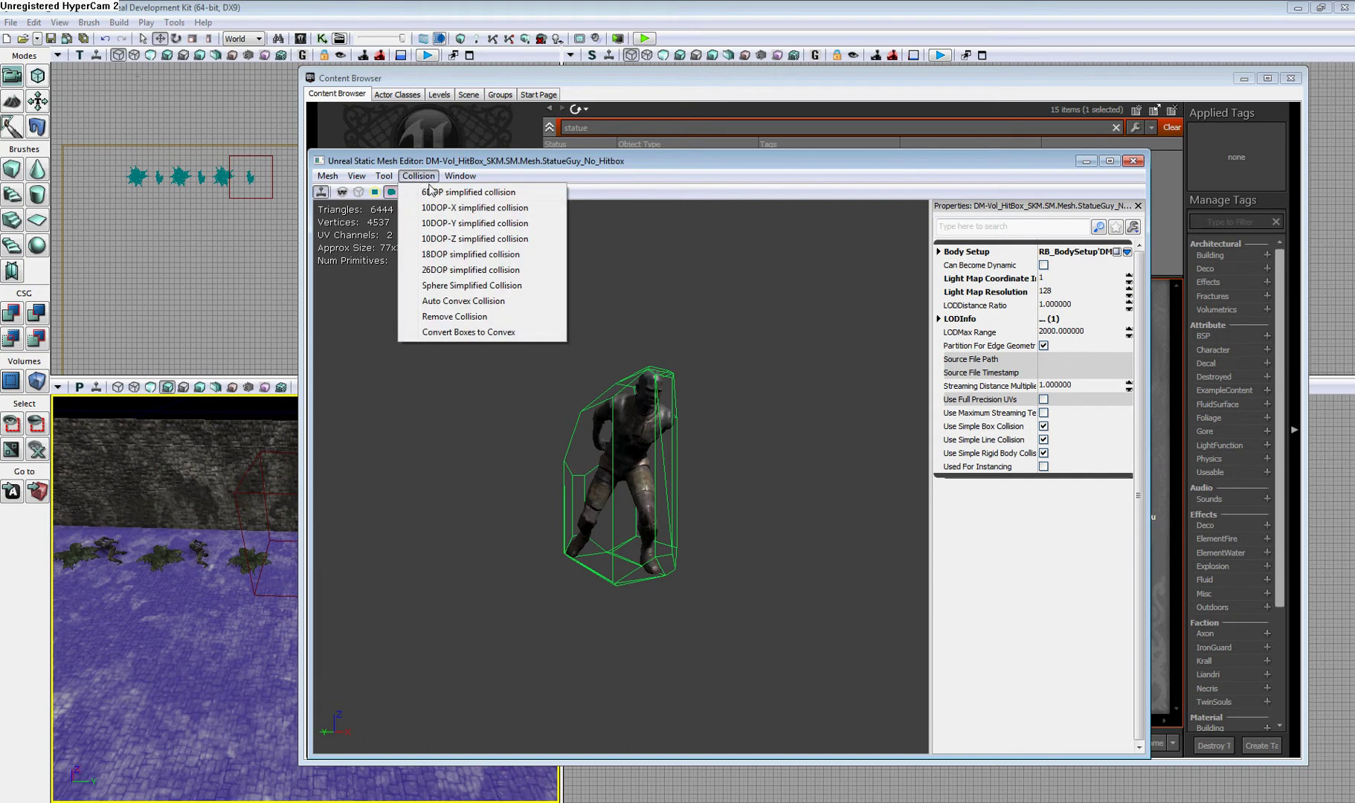
click(463, 270)
click(690, 450)
drag(678, 459, 587, 433)
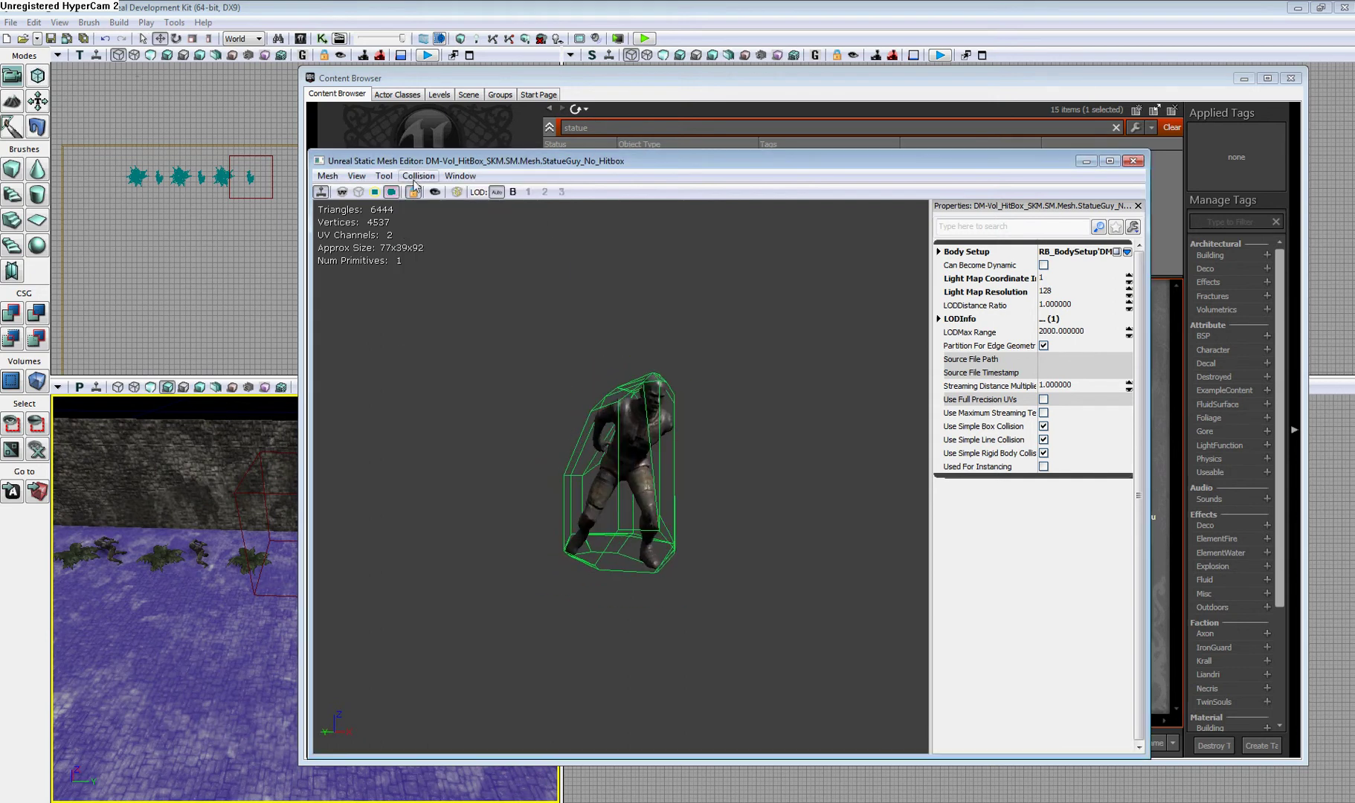
Step: Replace the statue mesh's collision with a sphere simplified collision and inspect it around the figure
click(418, 176)
click(466, 287)
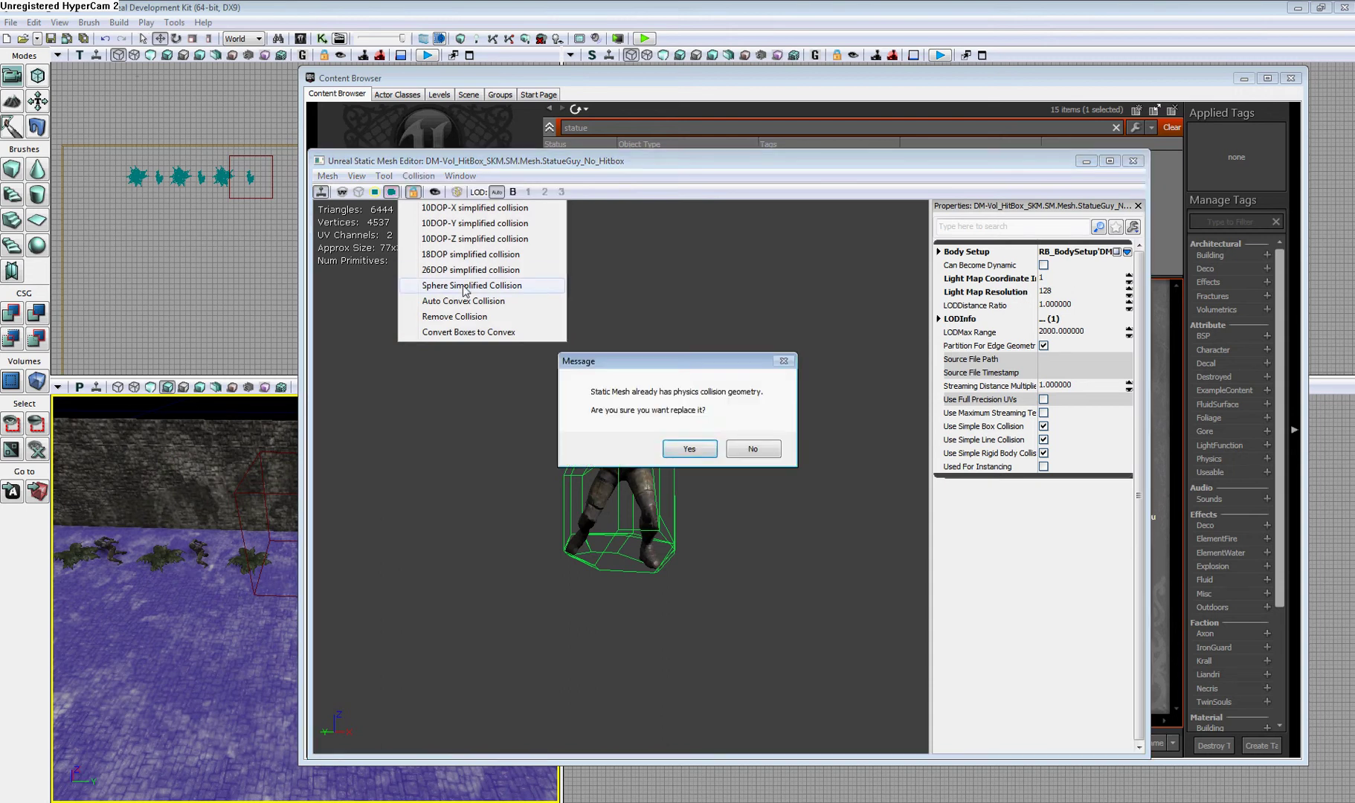
click(695, 450)
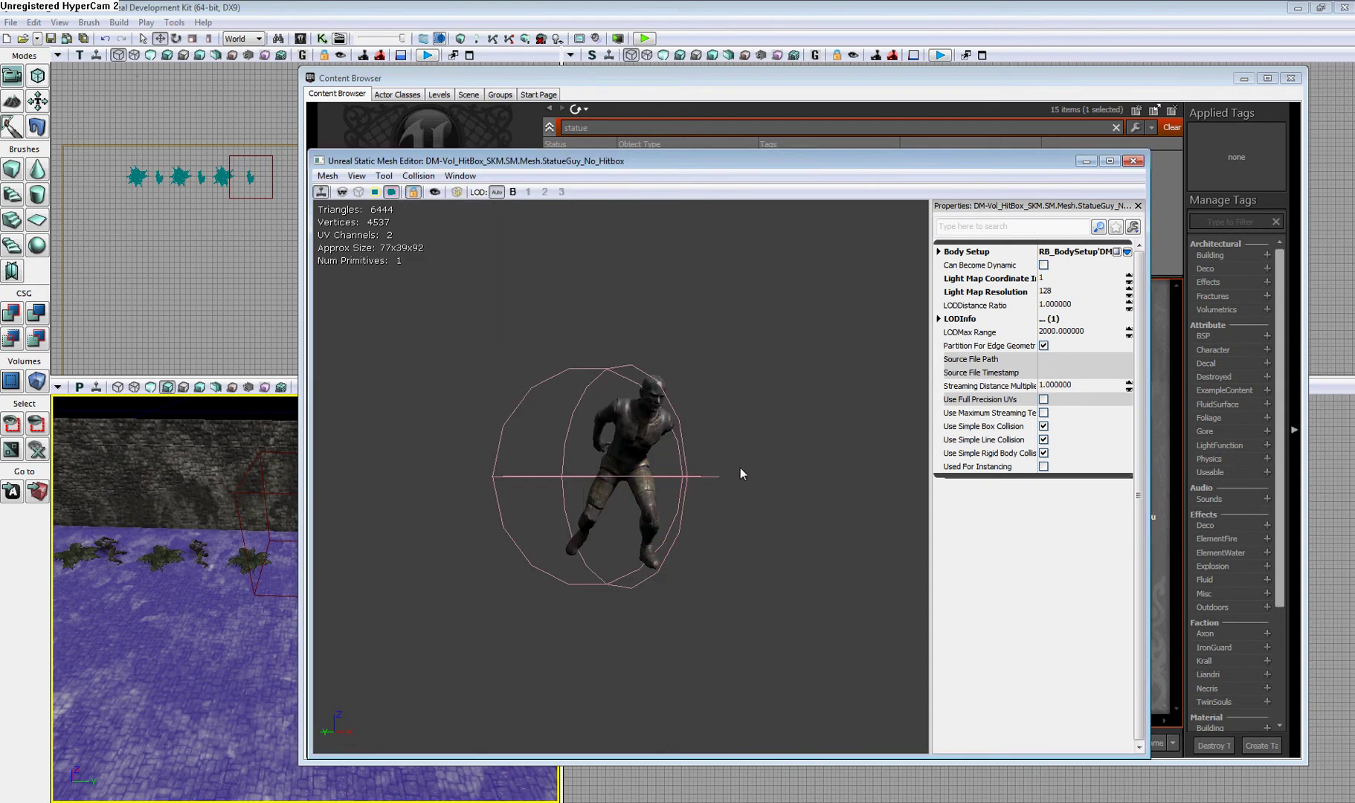
drag(740, 469, 304, 168)
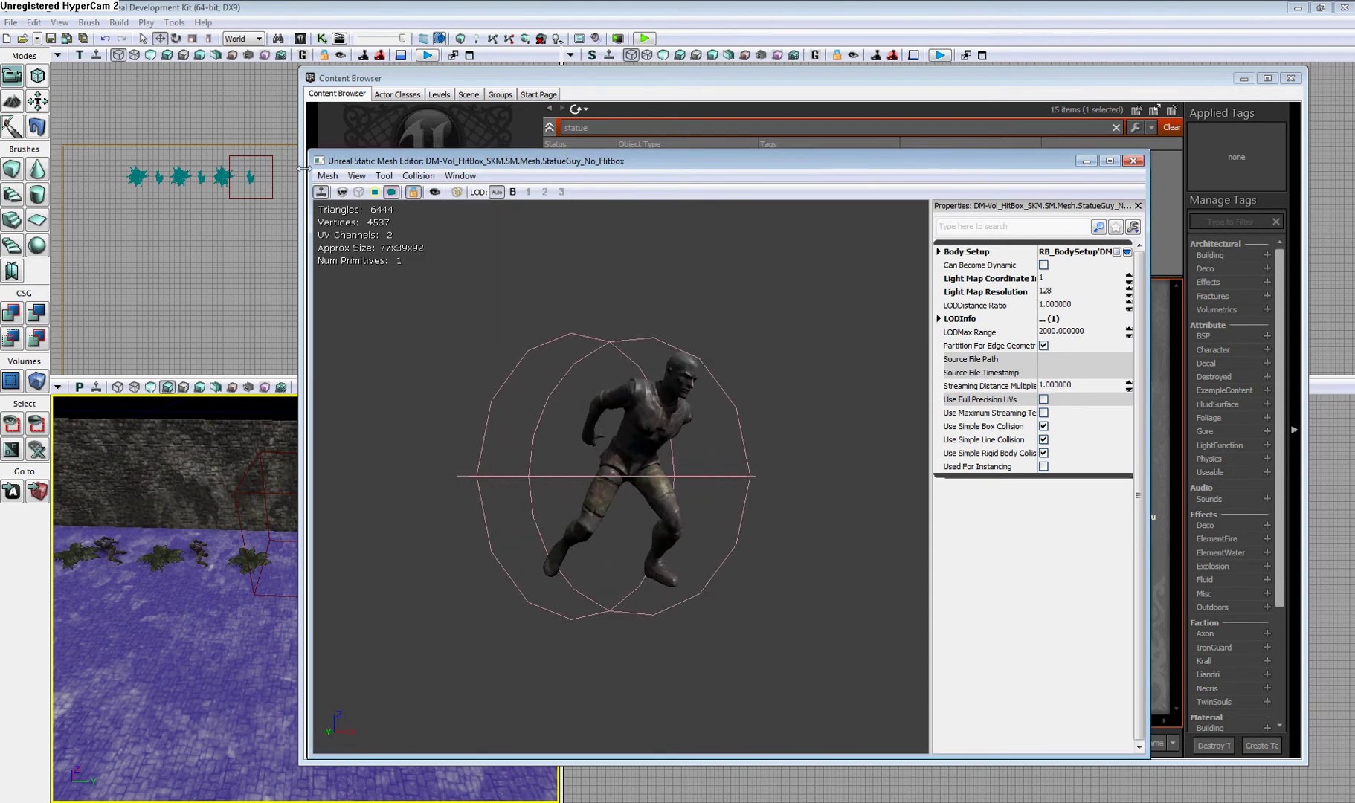
Step: Generate an auto convex collision for the statue mesh with Depth 4, Max Hull Verts 12 and Allow Splits 16
click(418, 176)
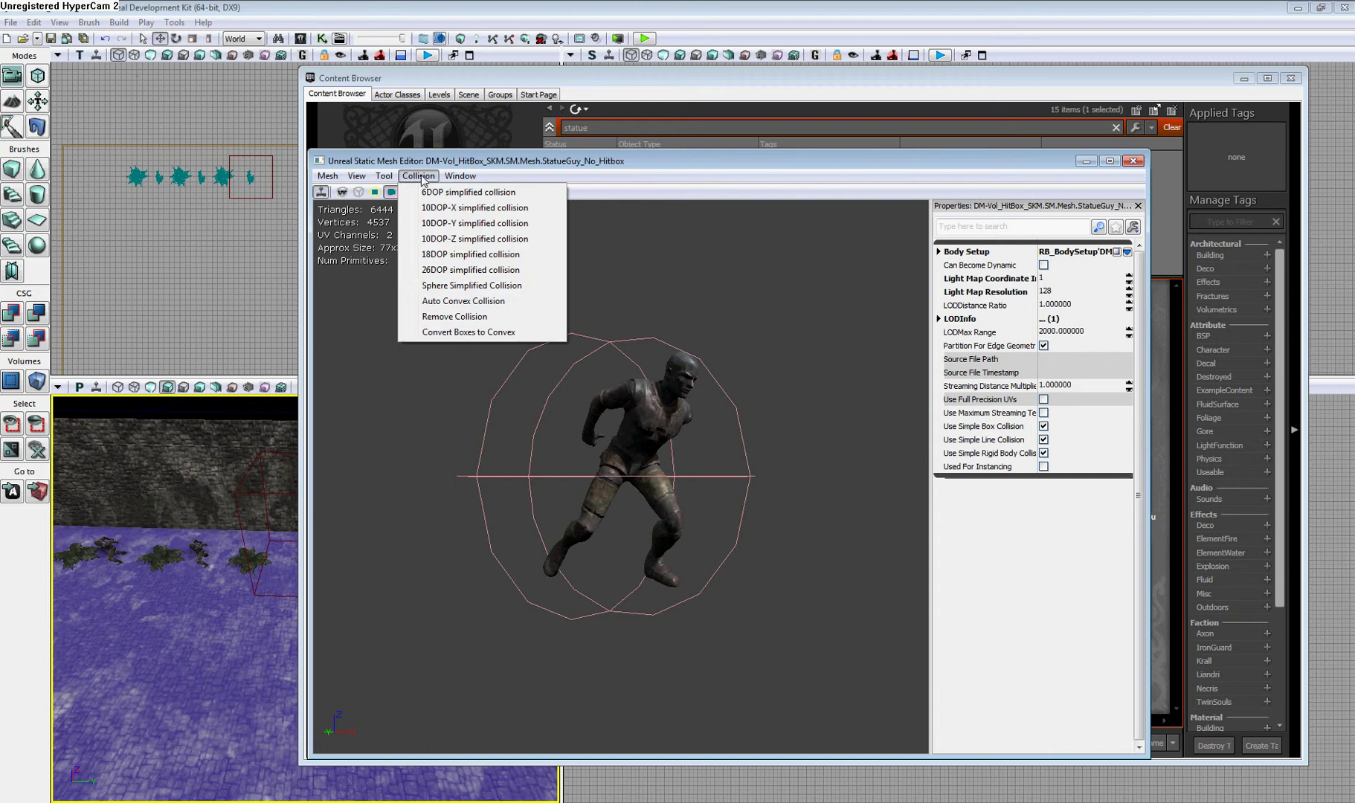
click(502, 301)
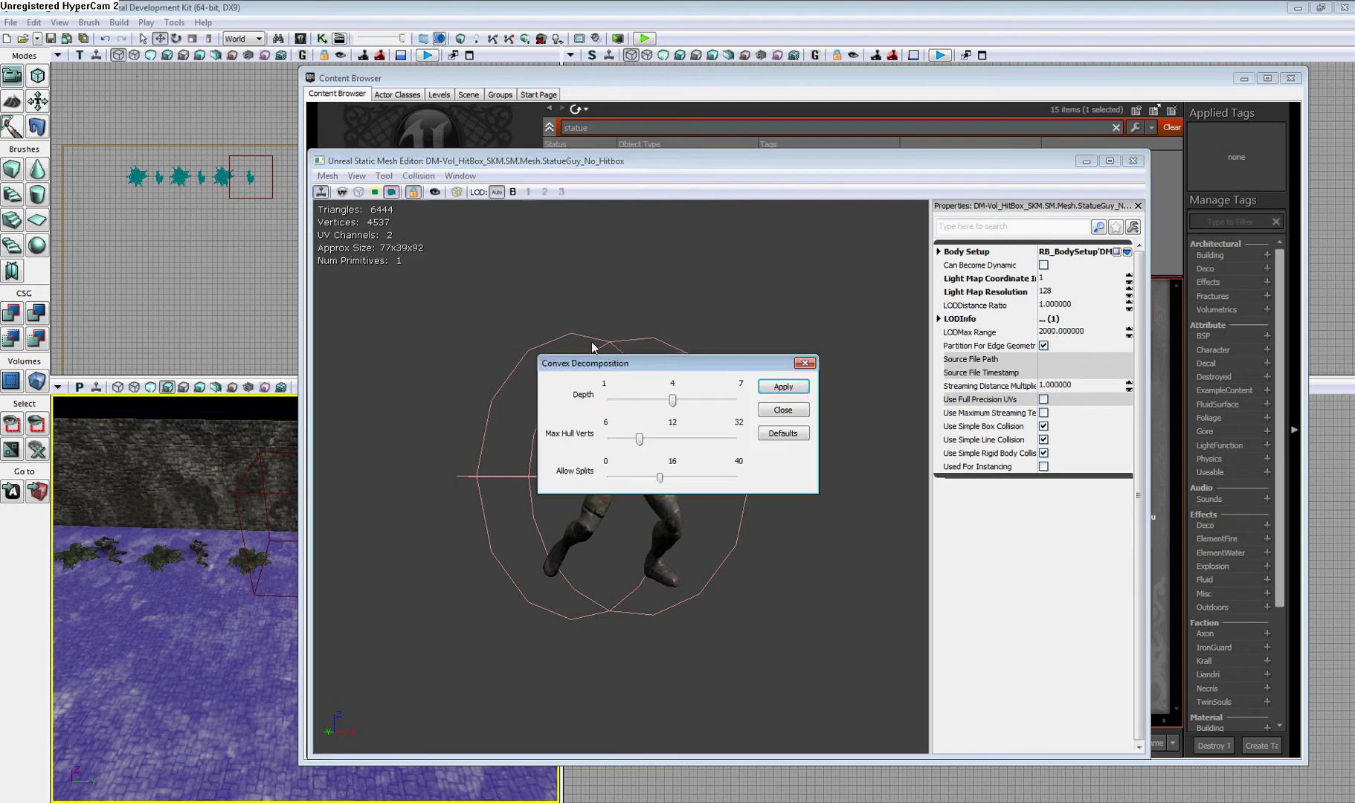
click(792, 388)
click(778, 383)
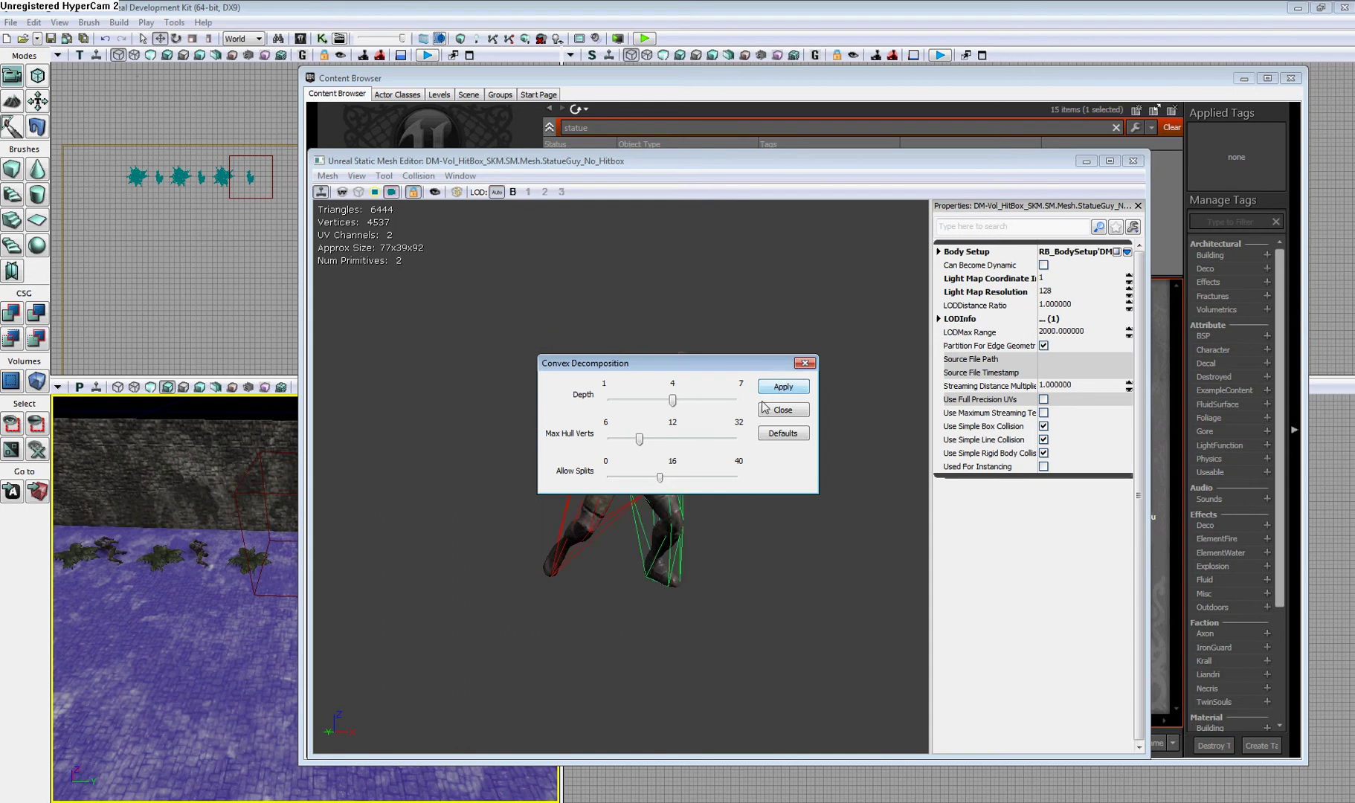
click(808, 364)
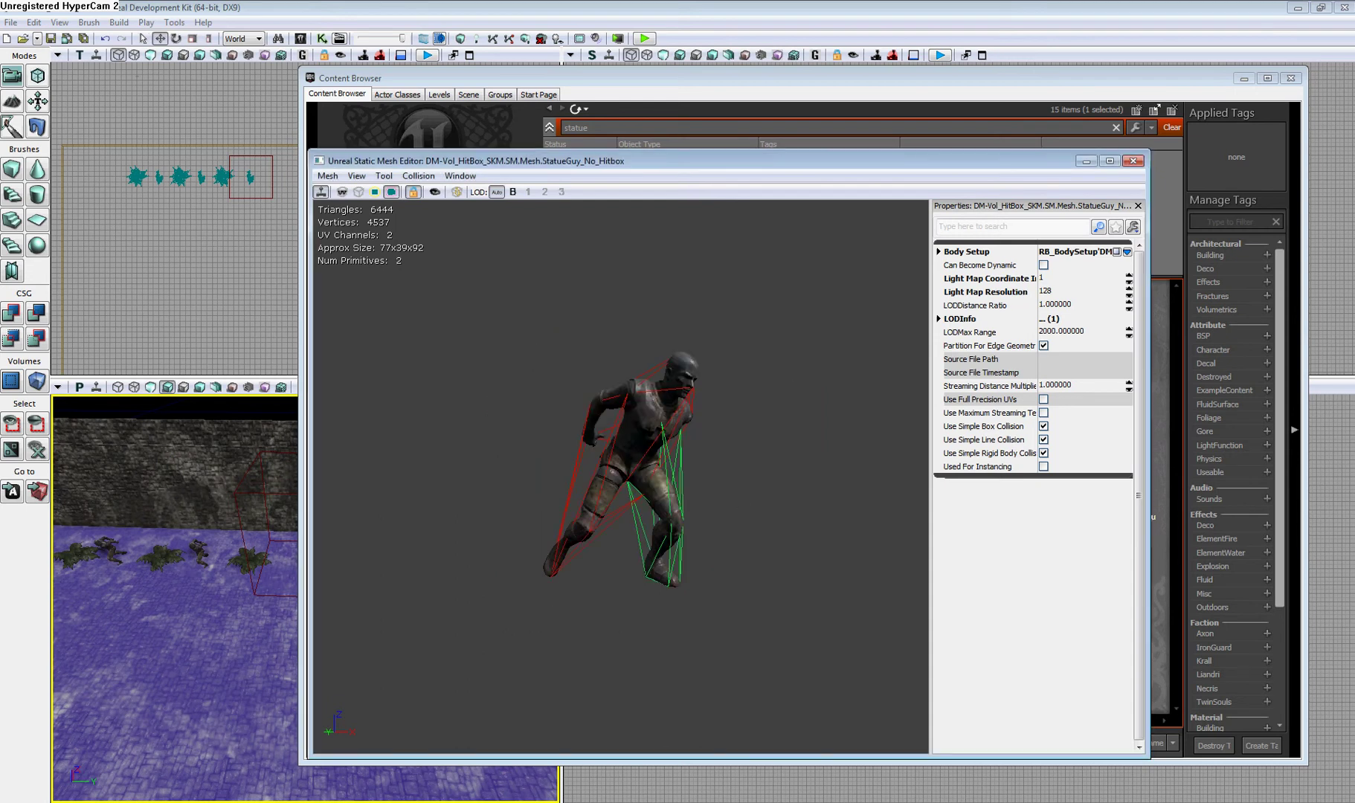
Step: Inspect the convex hulls around the statue, and close the Static Mesh Editor and the Content Browser
drag(620, 476, 554, 521)
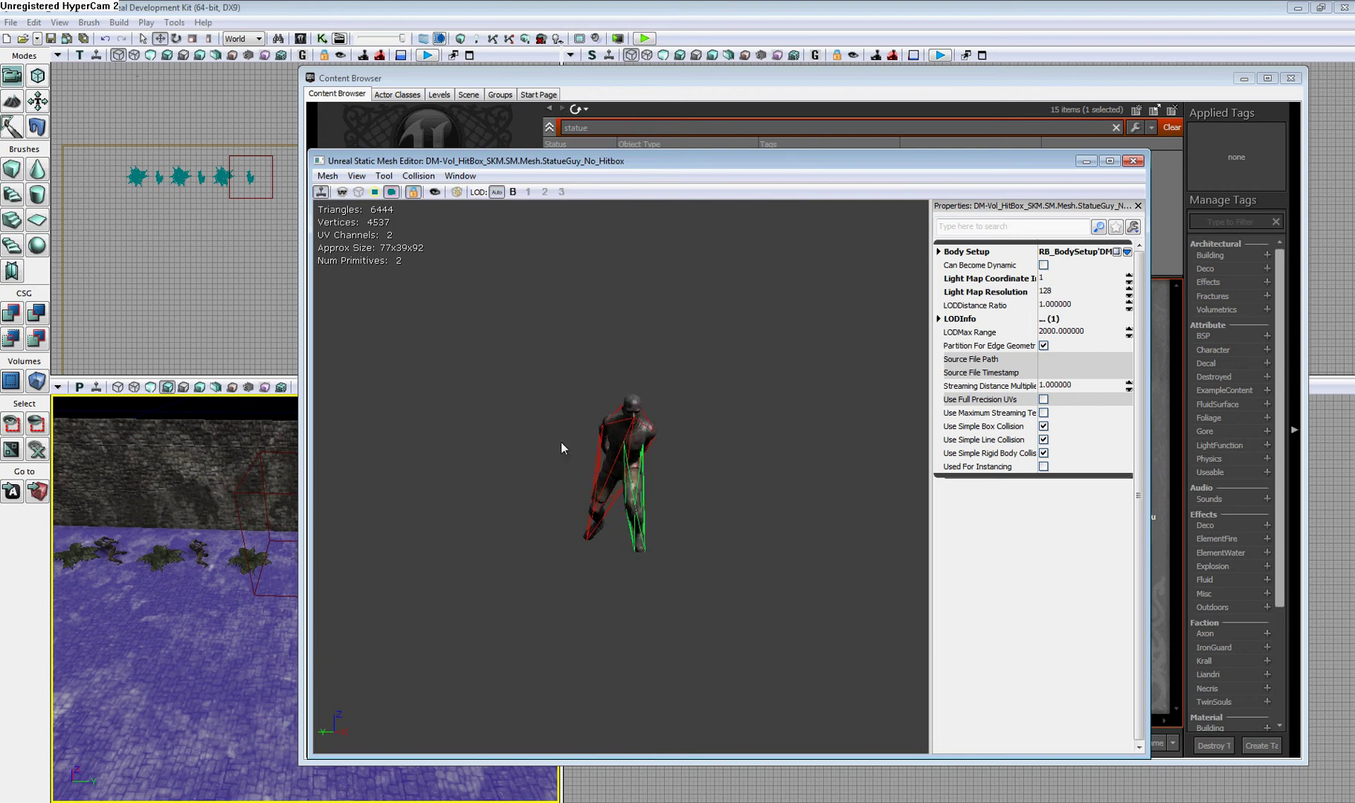
click(1132, 161)
click(1289, 82)
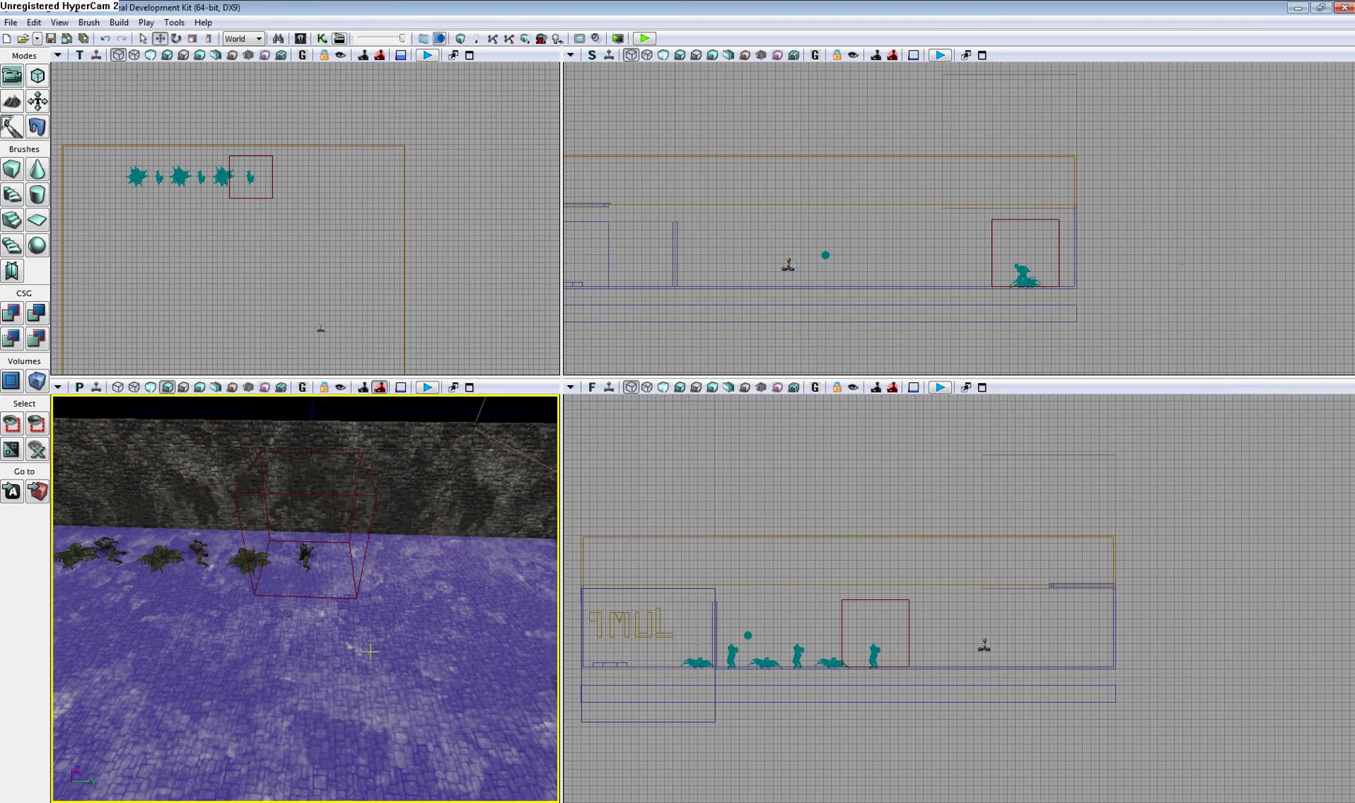